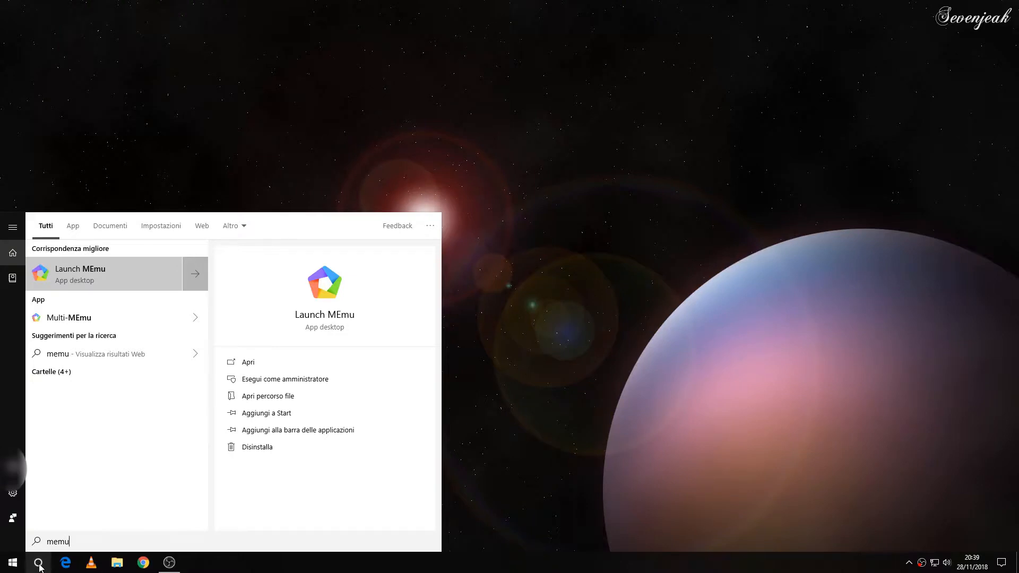
- Launch the MEmu Android emulator from the search results
click(91, 284)
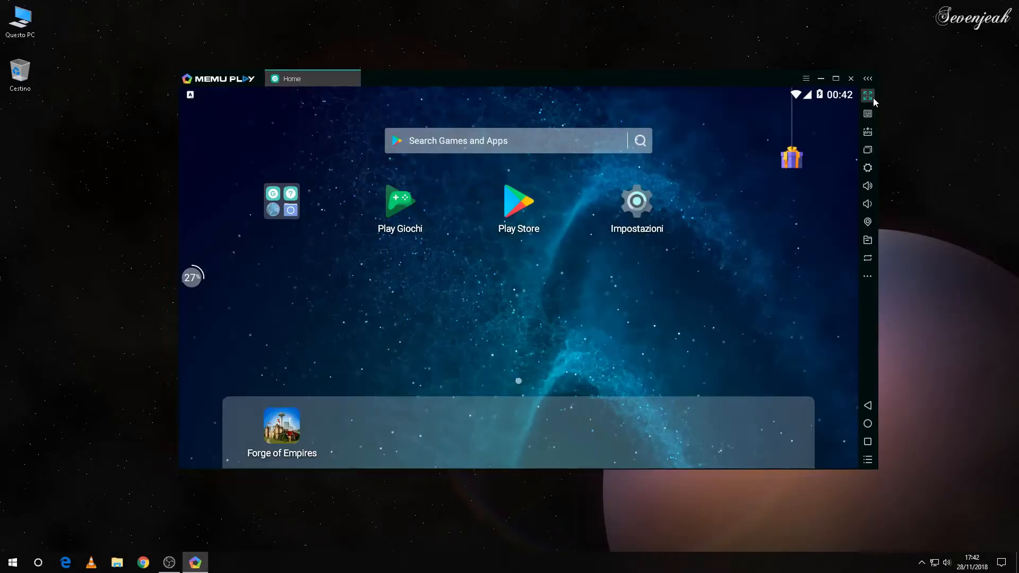
- Try the emulator's full-screen view, return to windowed view, and open and cancel the Android package installation dialog
click(873, 97)
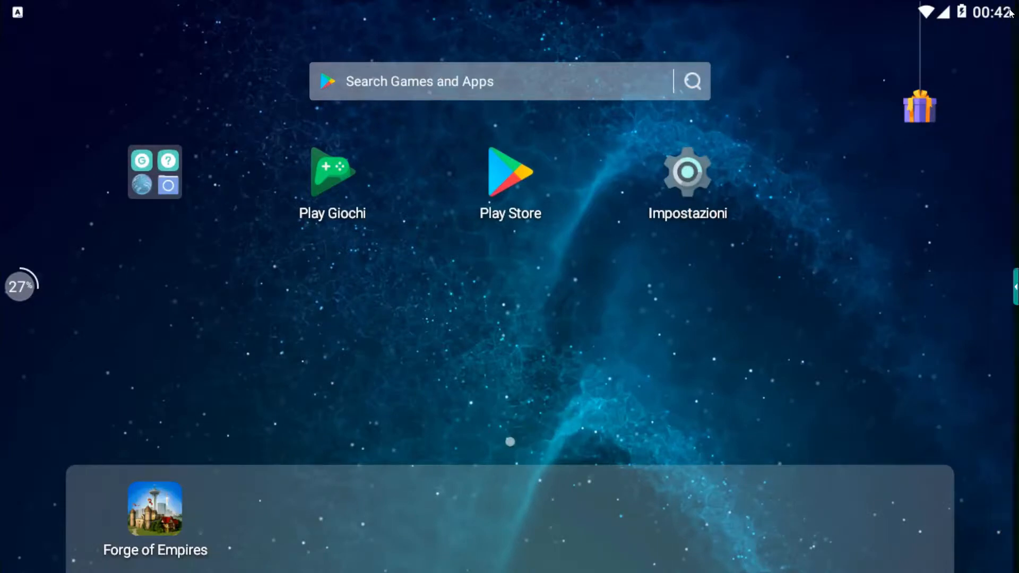
click(1016, 289)
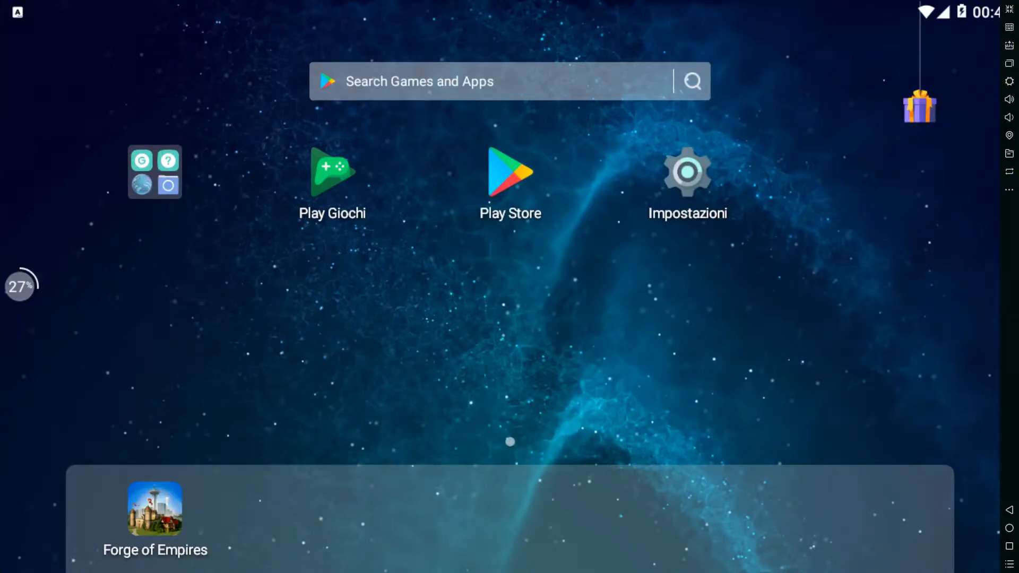
click(1009, 9)
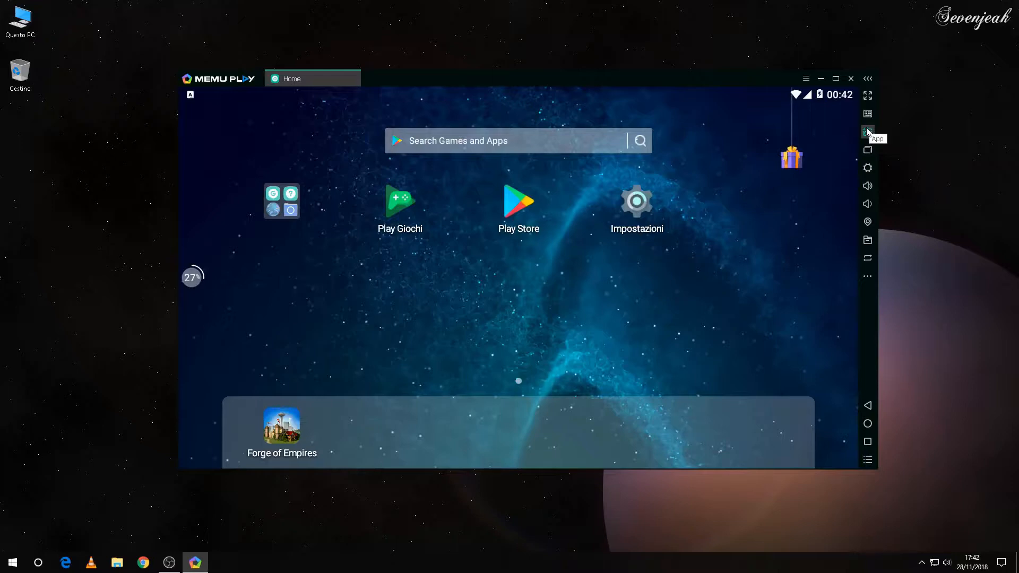
click(868, 131)
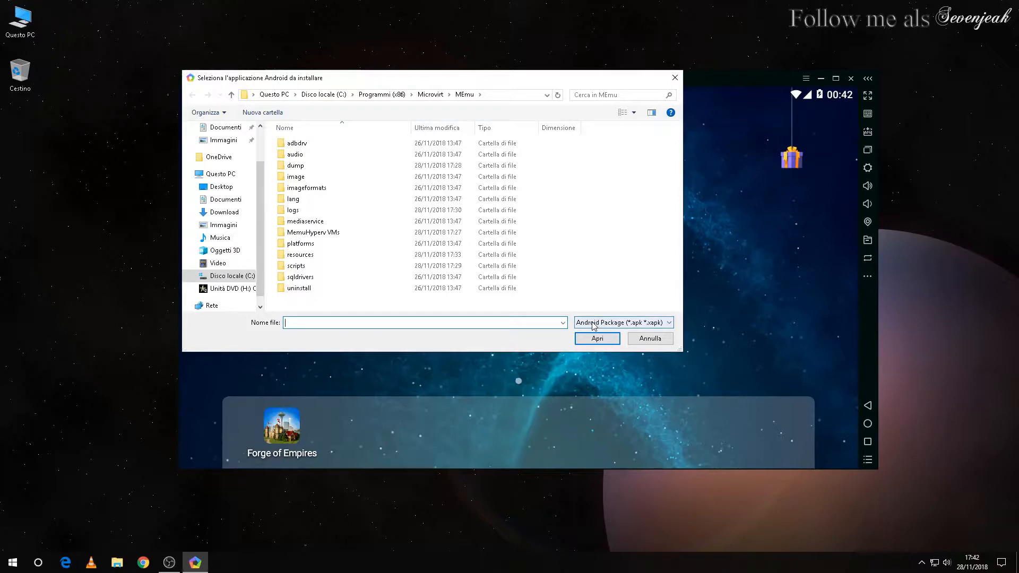
click(646, 339)
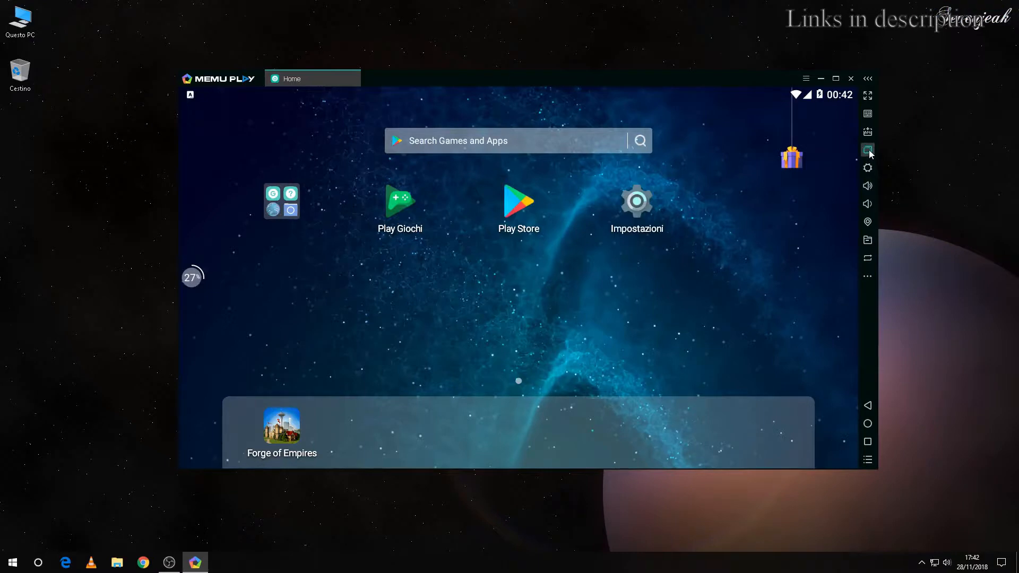
- Look through the emulator's system settings: general, advanced, network, other and shortcut options
click(868, 168)
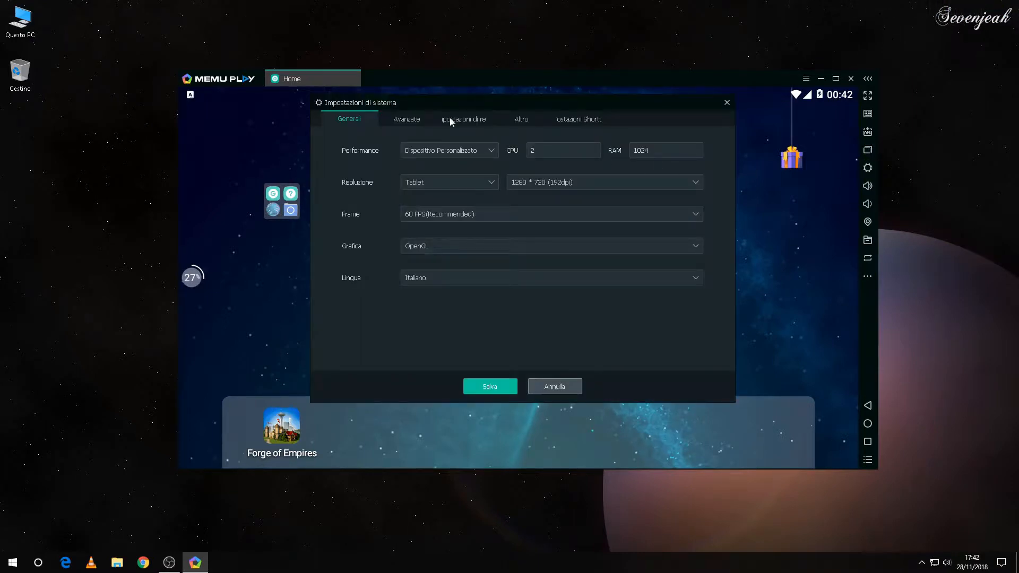
click(409, 119)
click(454, 119)
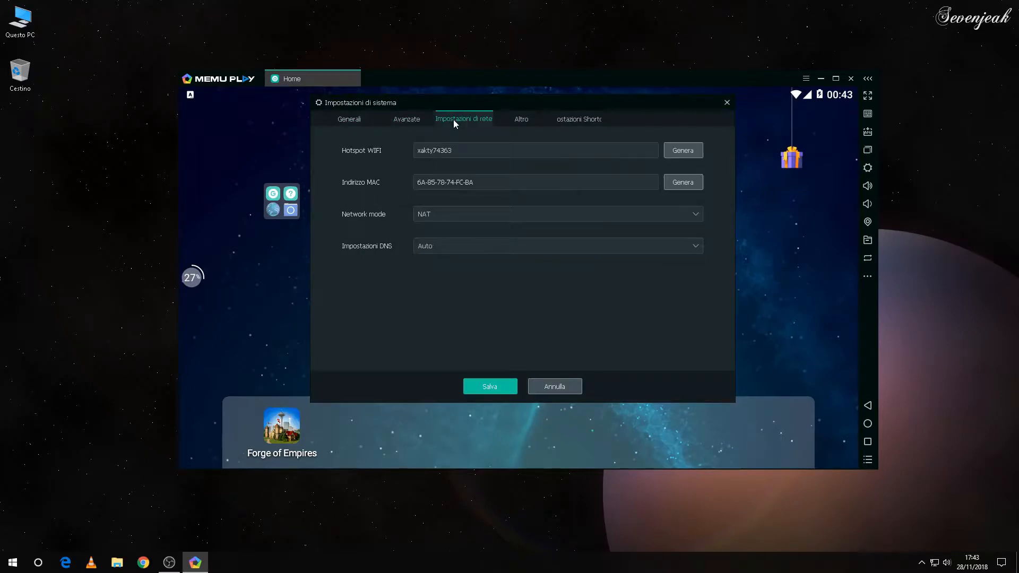
click(529, 120)
click(574, 120)
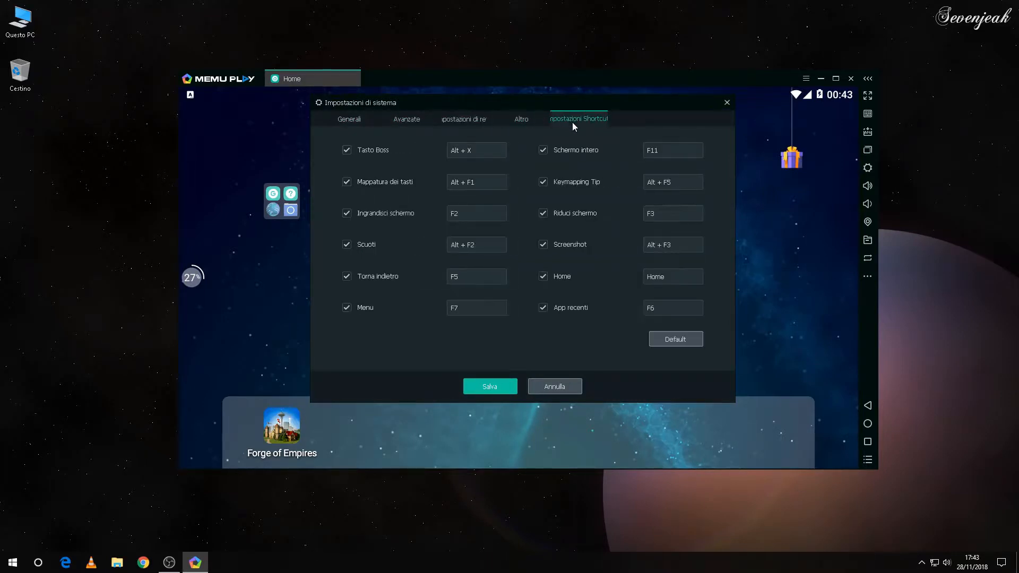
click(419, 119)
click(358, 119)
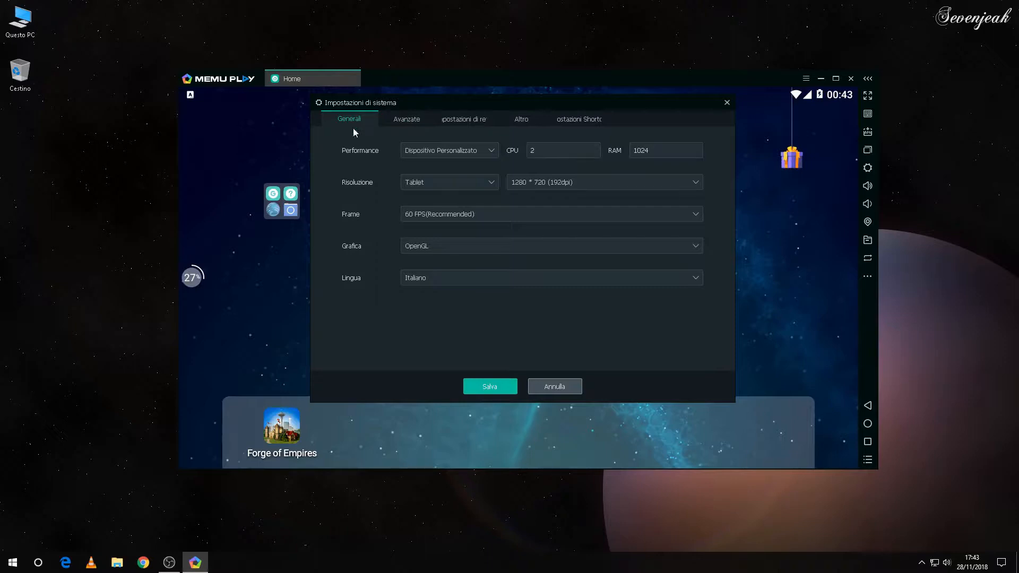
- Set the emulated device model to Huawei P9 Lite in the advanced system settings and save
click(398, 127)
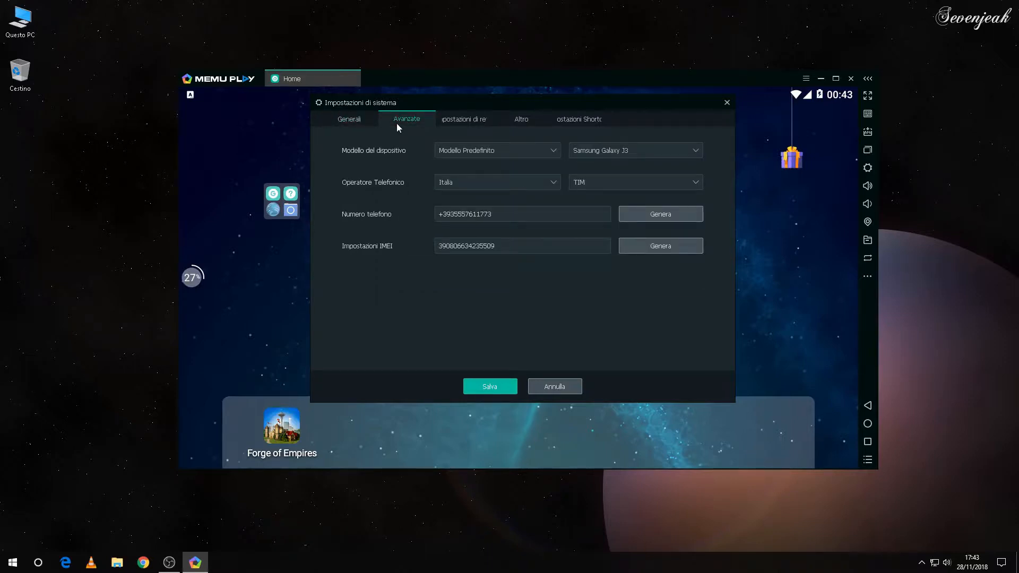
click(619, 149)
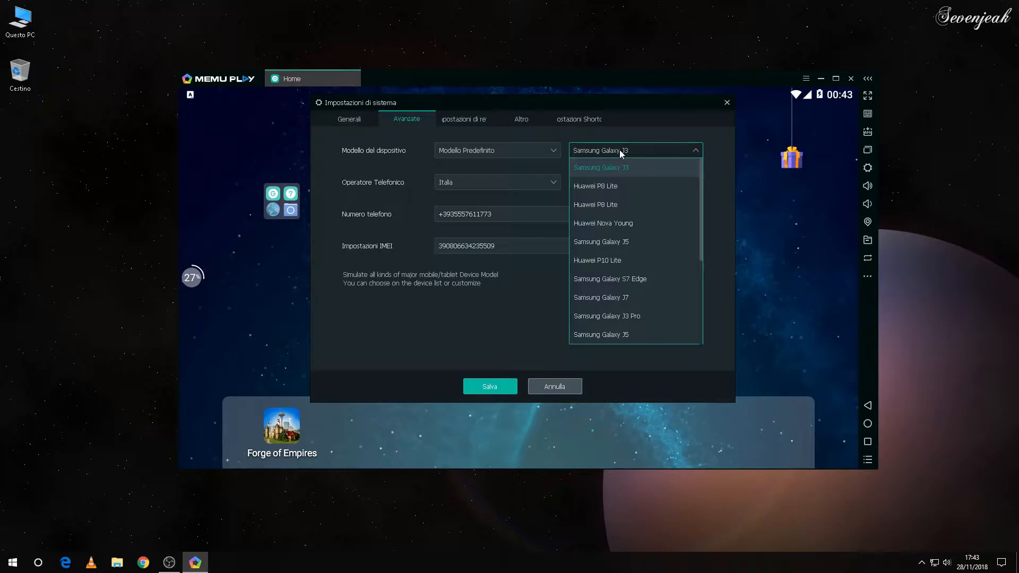
scroll(629, 199, down, 3)
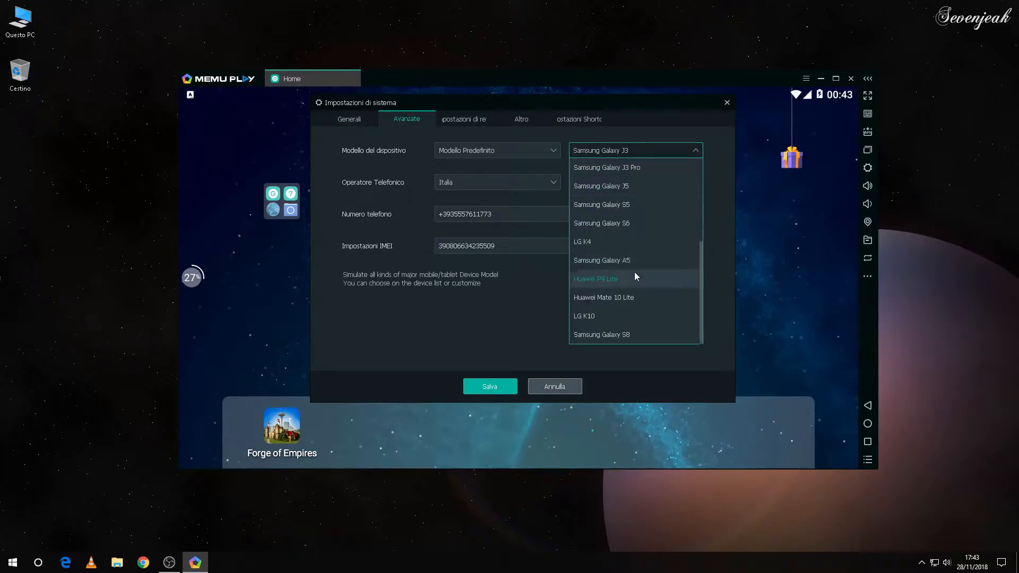
click(633, 285)
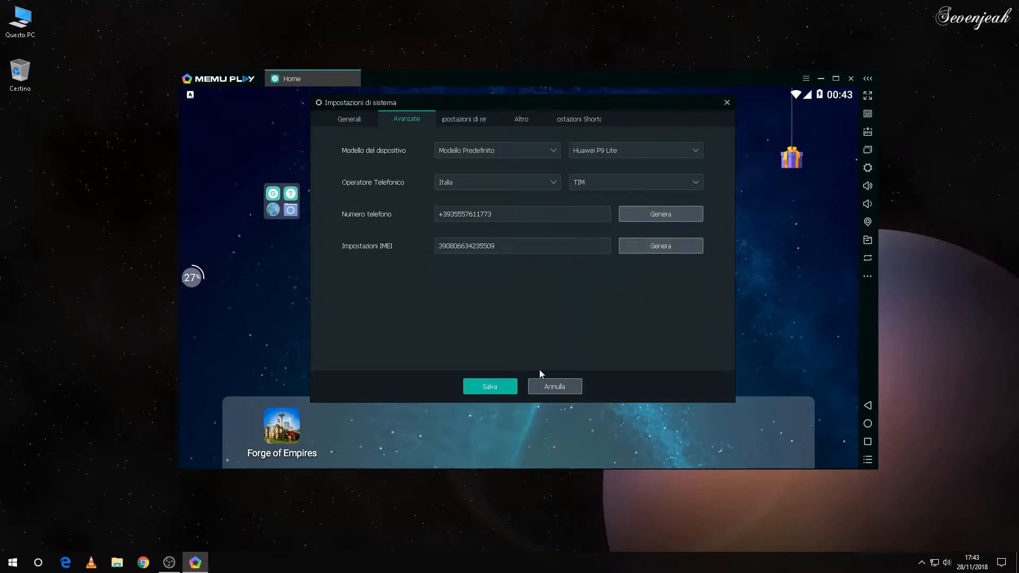
click(491, 387)
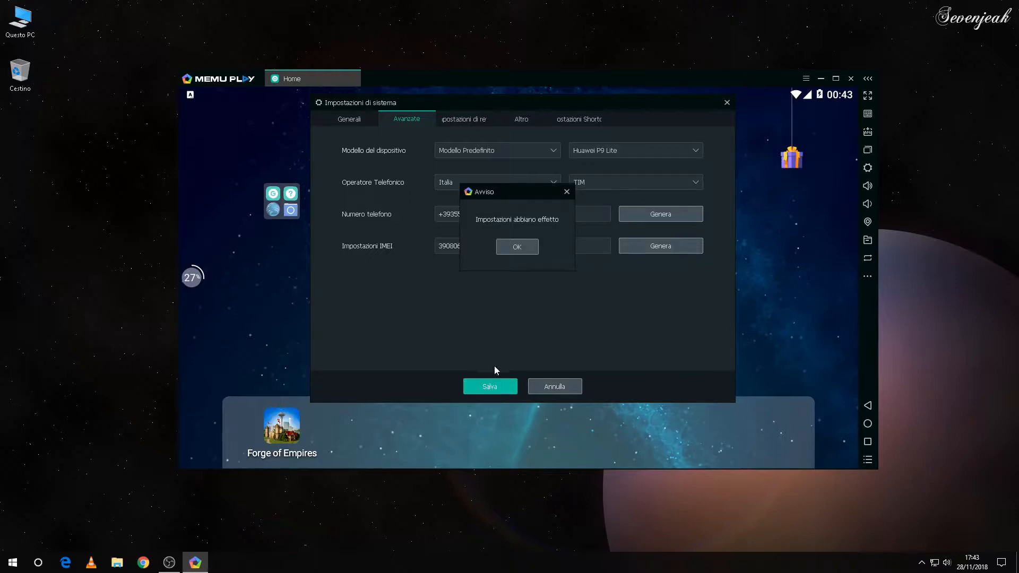
click(519, 248)
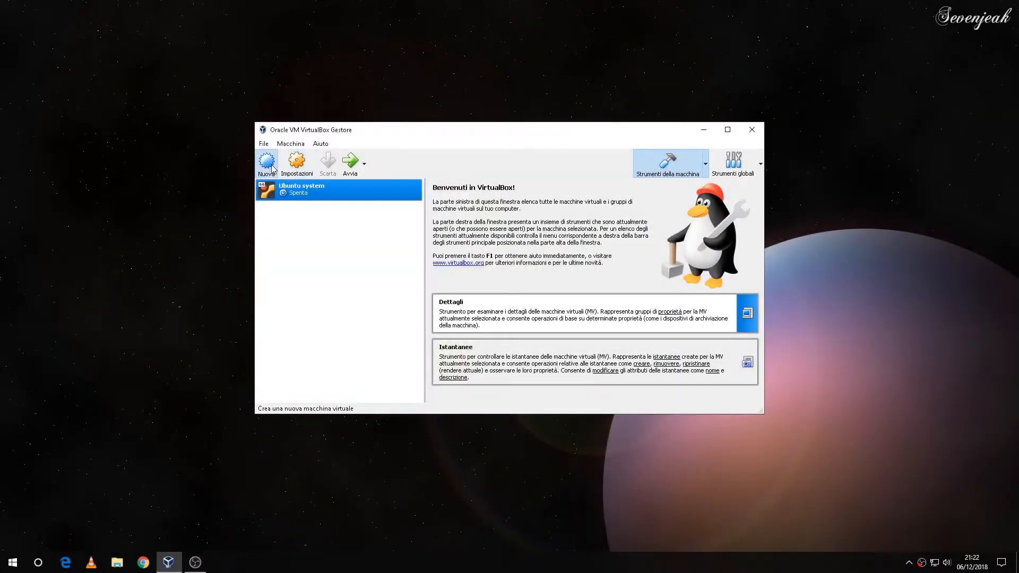
- In VirtualBox, start a new virtual machine named Android with type Linux and version Other Linux (64-bit)
click(267, 163)
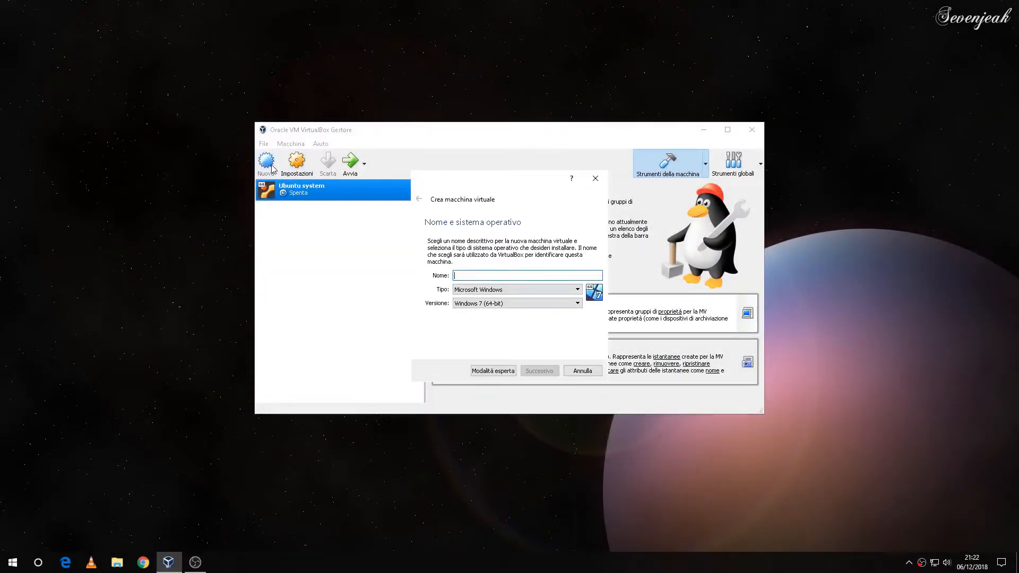
text(Android)
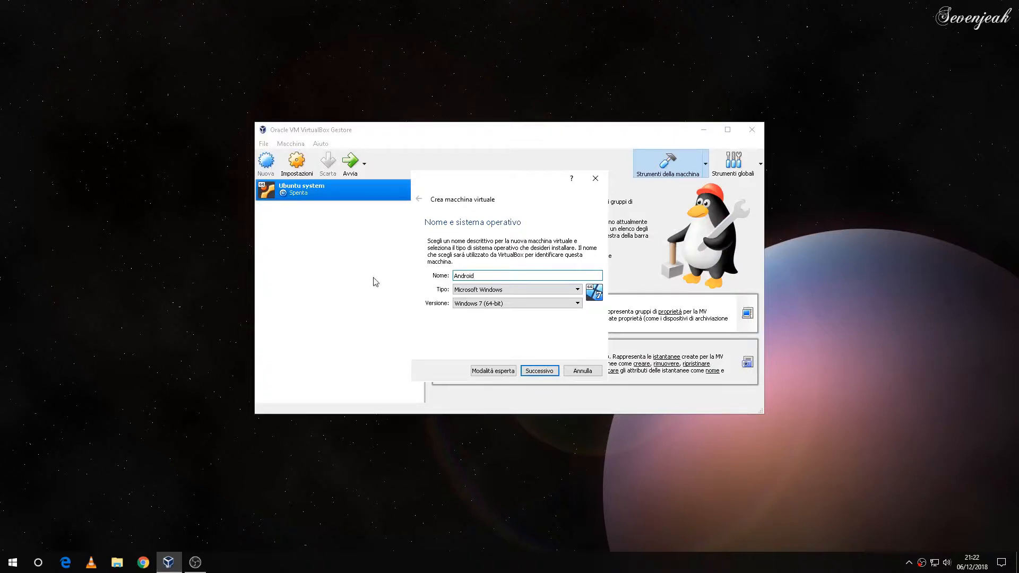
click(484, 291)
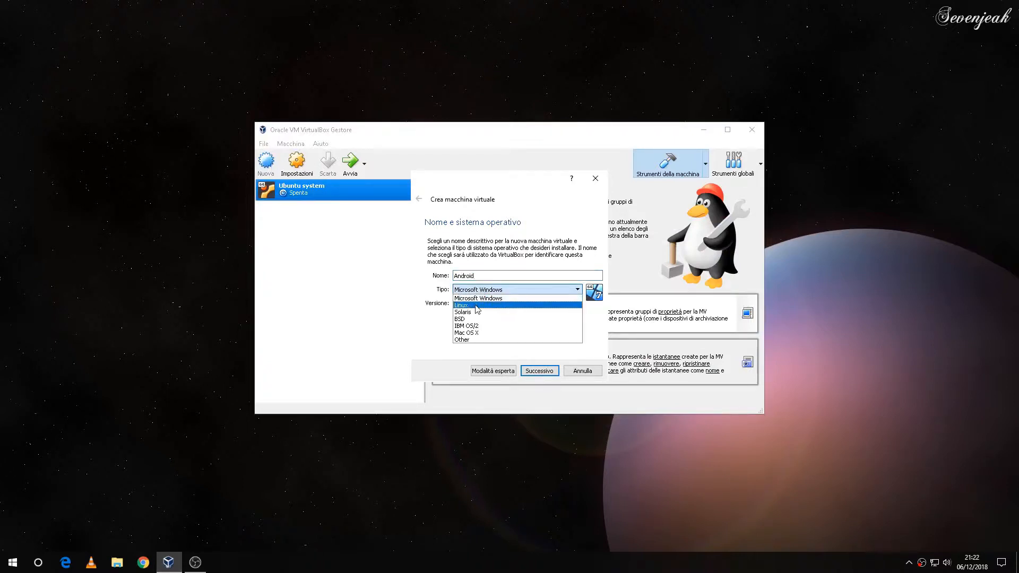
click(475, 306)
click(478, 303)
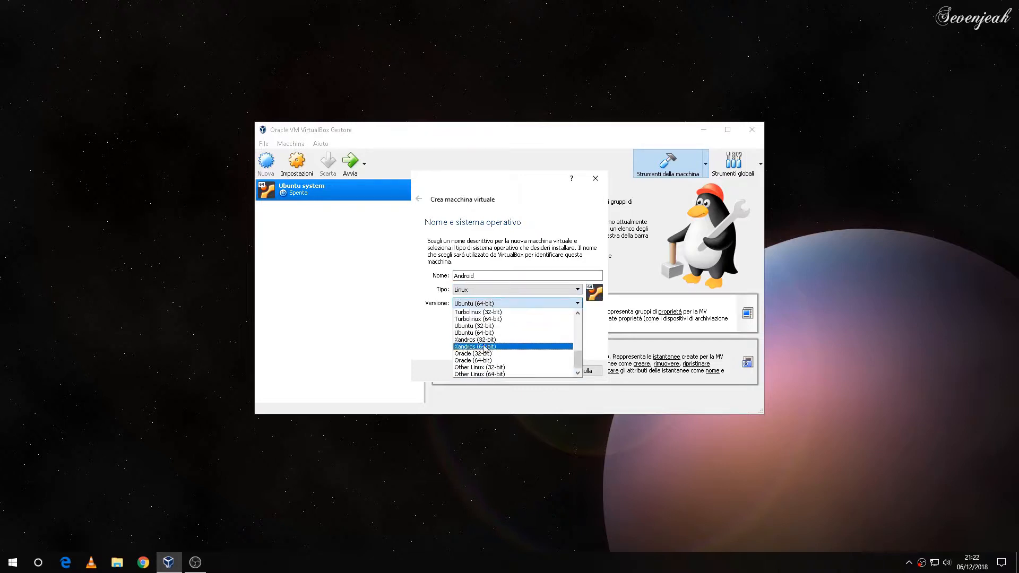
click(511, 375)
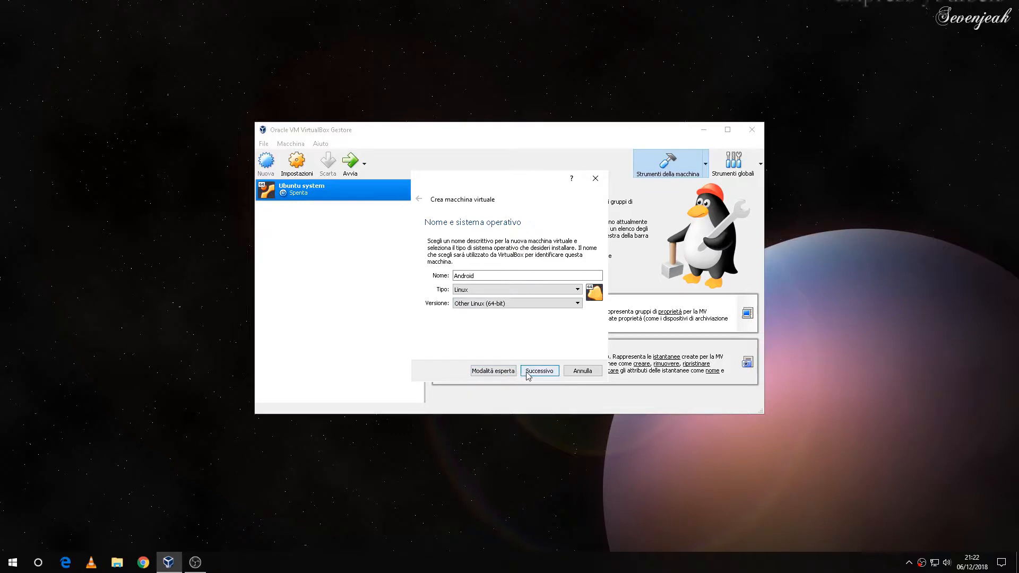
click(529, 372)
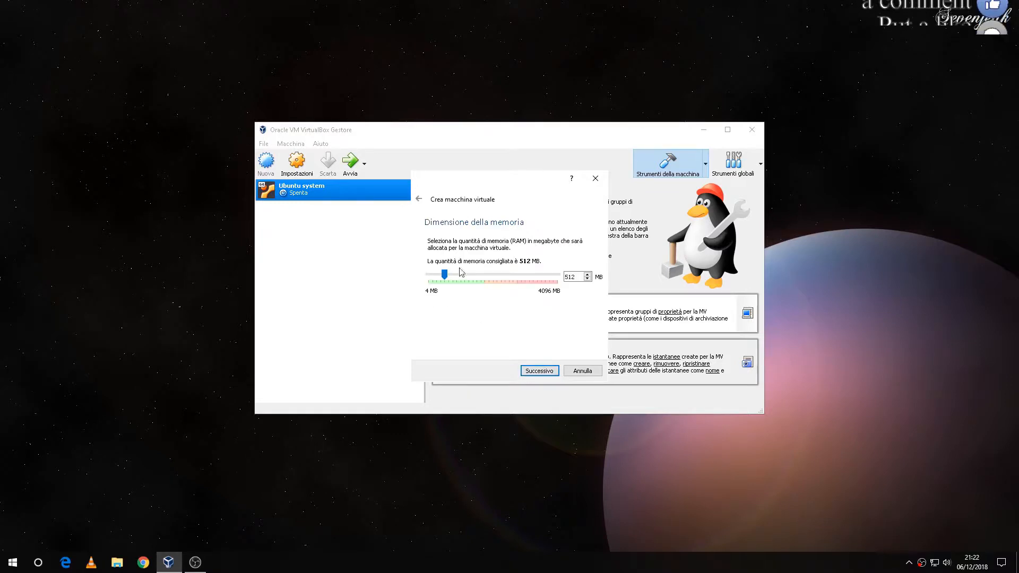
- Allocate 1408 MB of memory to the new virtual machine
click(476, 282)
click(476, 281)
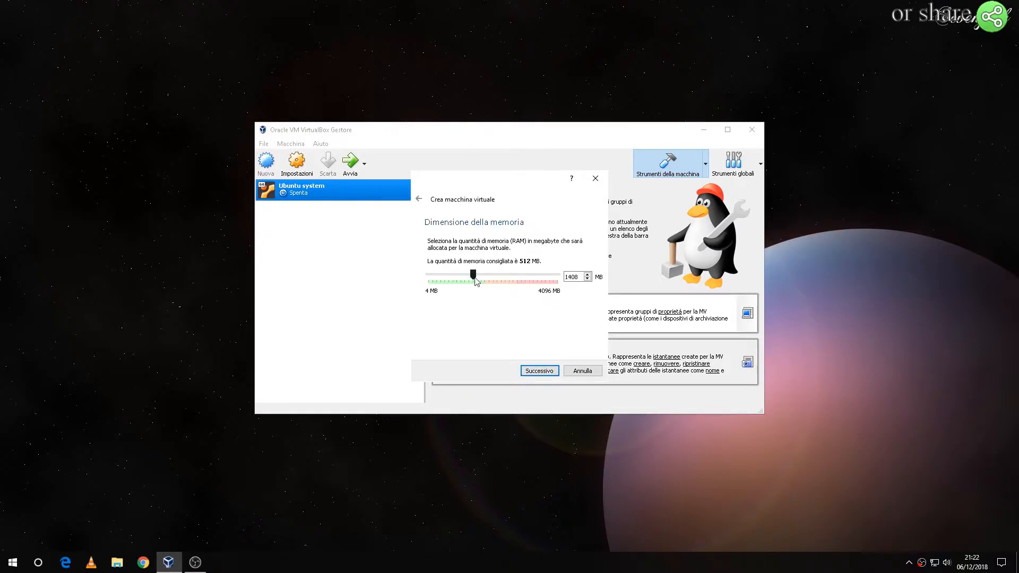
click(541, 371)
- Create a fixed-size 8.00 GB VDI virtual hard disk named Android for the machine
click(544, 374)
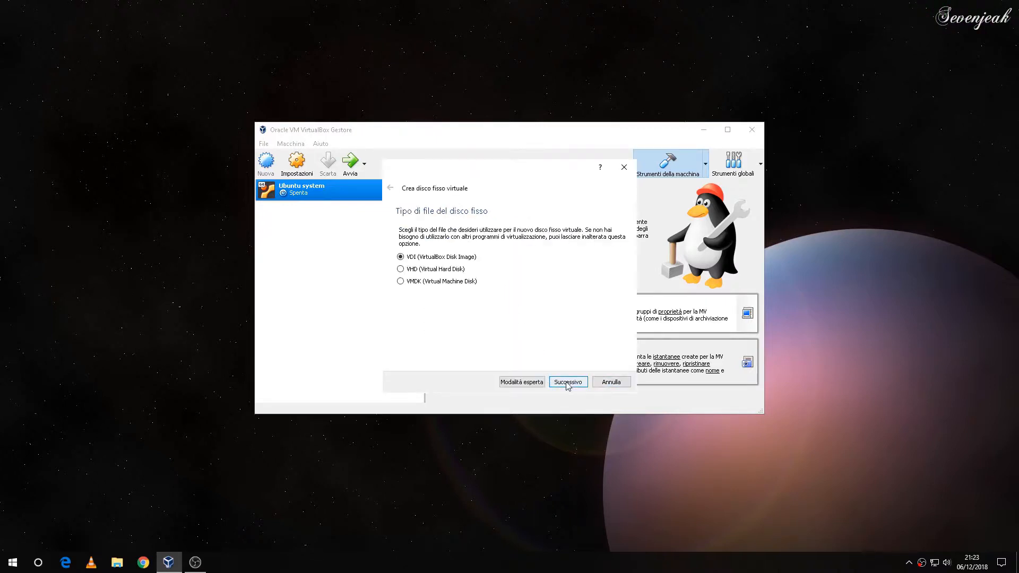
click(568, 383)
click(447, 313)
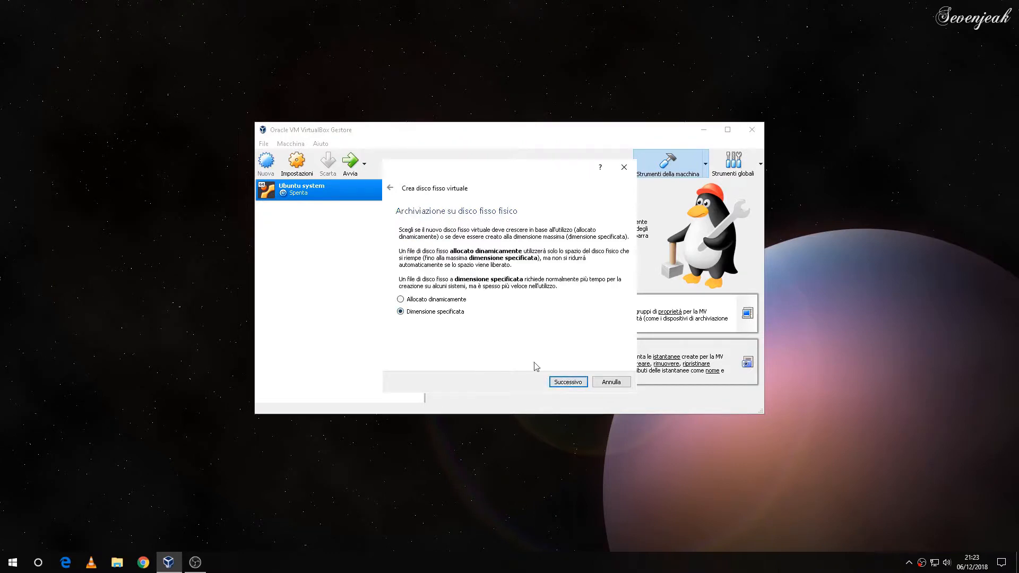
click(567, 382)
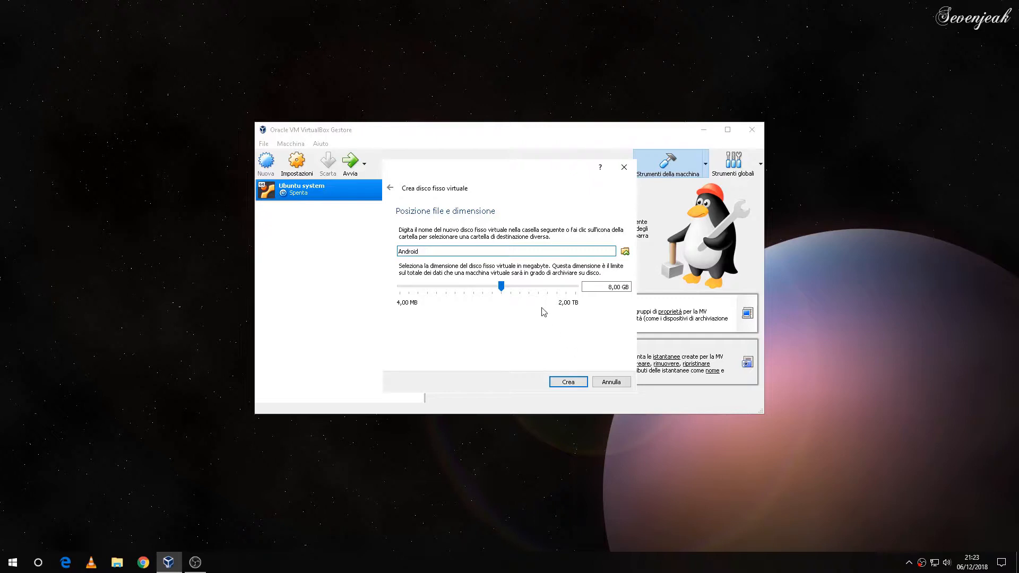
click(573, 384)
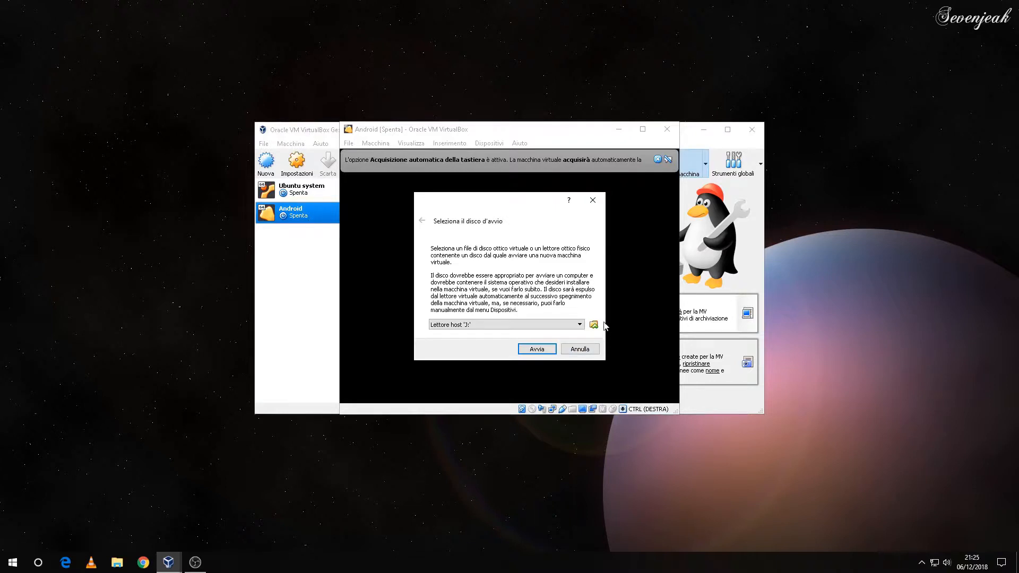
- Boot the Android virtual machine from android-x86_64-8.1-rc2.iso and dismiss the keyboard capture notice
click(594, 327)
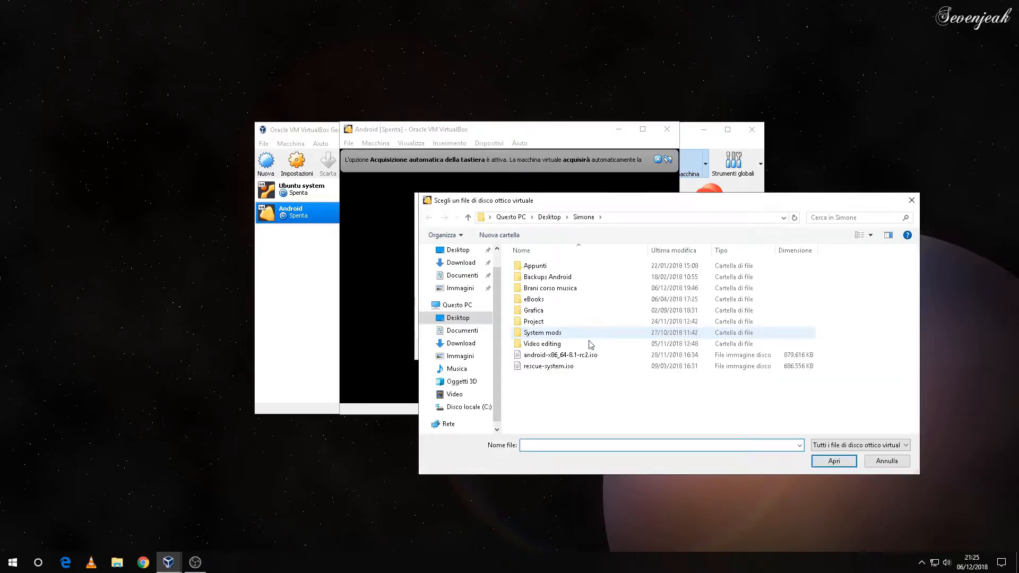
double_click(581, 355)
click(540, 349)
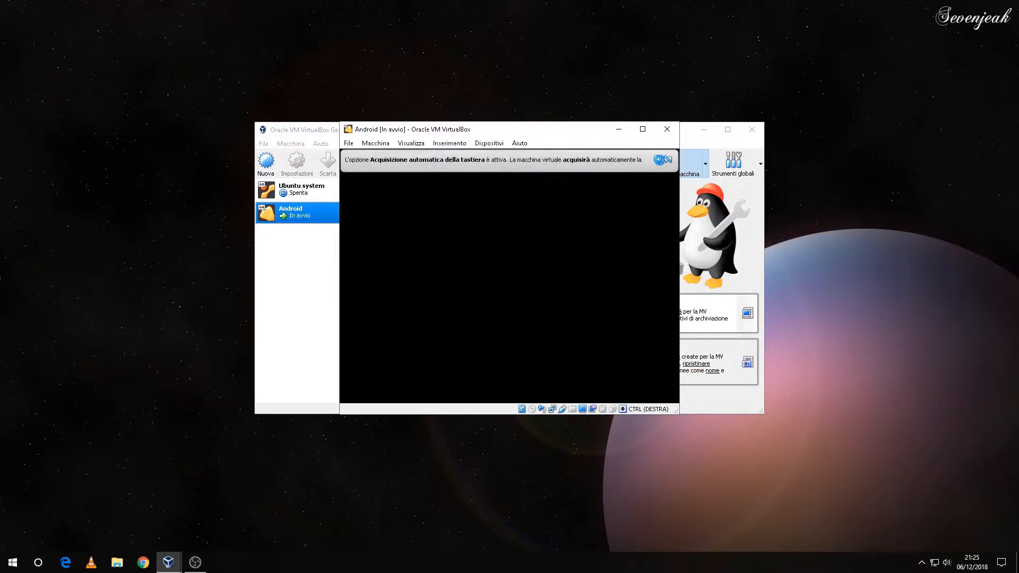
click(659, 160)
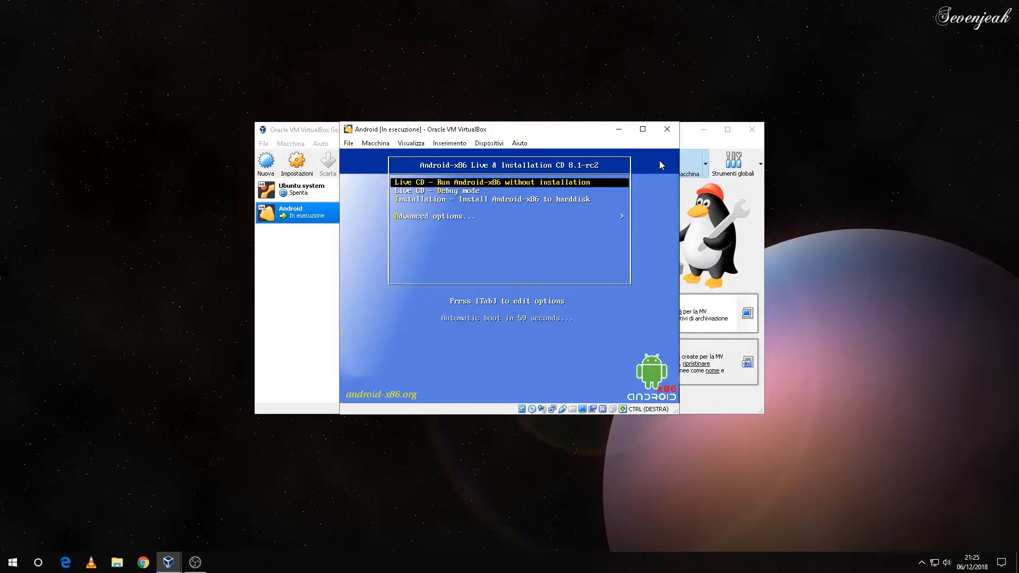
- Start the installation of Android-x86 to the hard disk from the boot menu
key(Down)
key(Down)
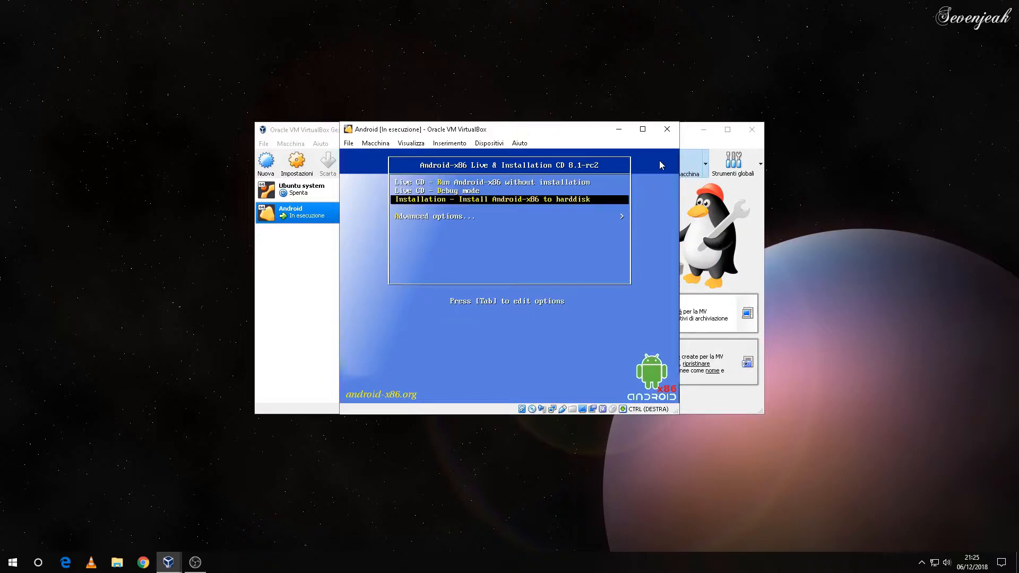
key(Return)
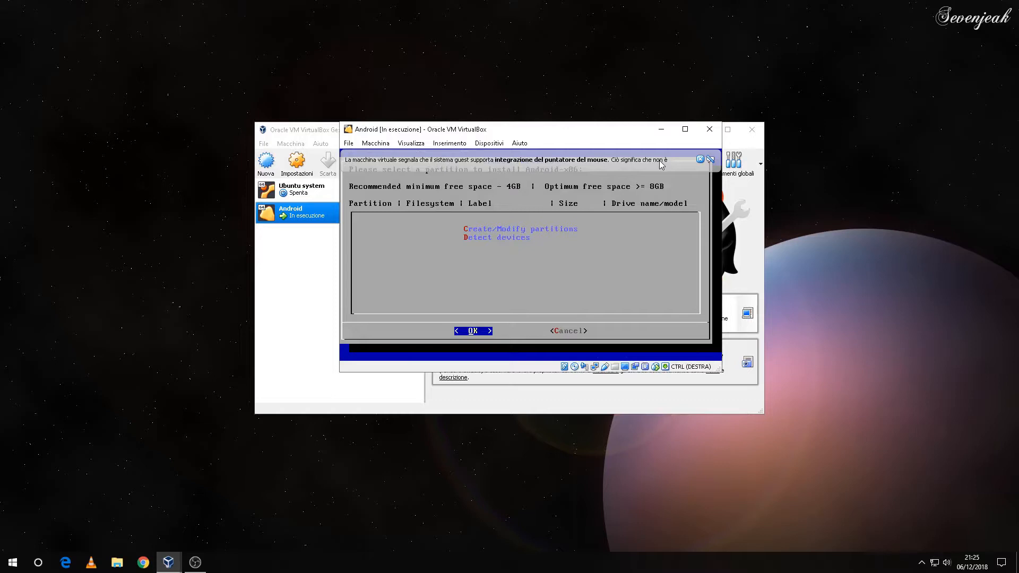
- Open the partition editor from the installer's Create/Modify partitions option and decline the use of GPT
key(Down)
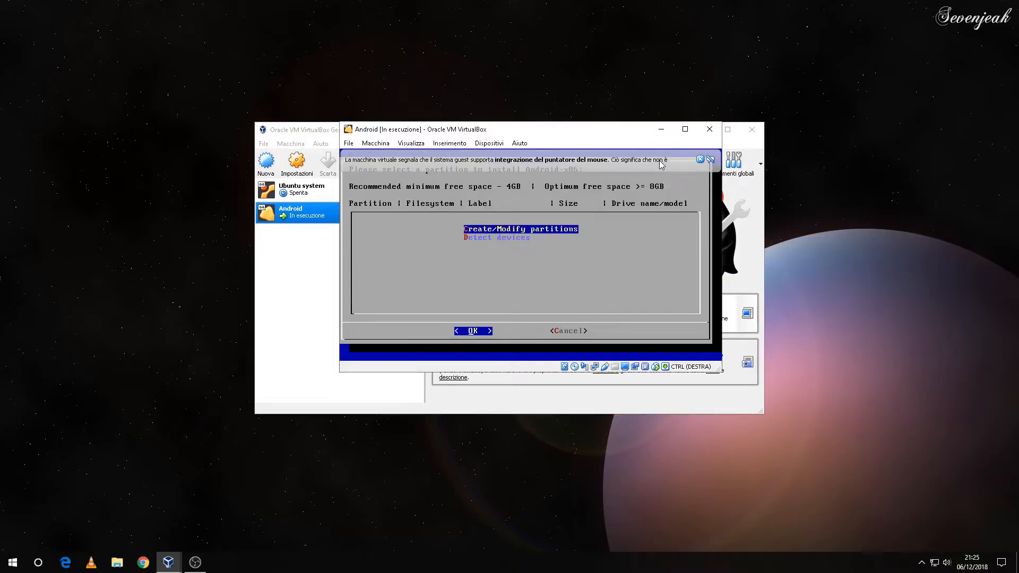
key(Return)
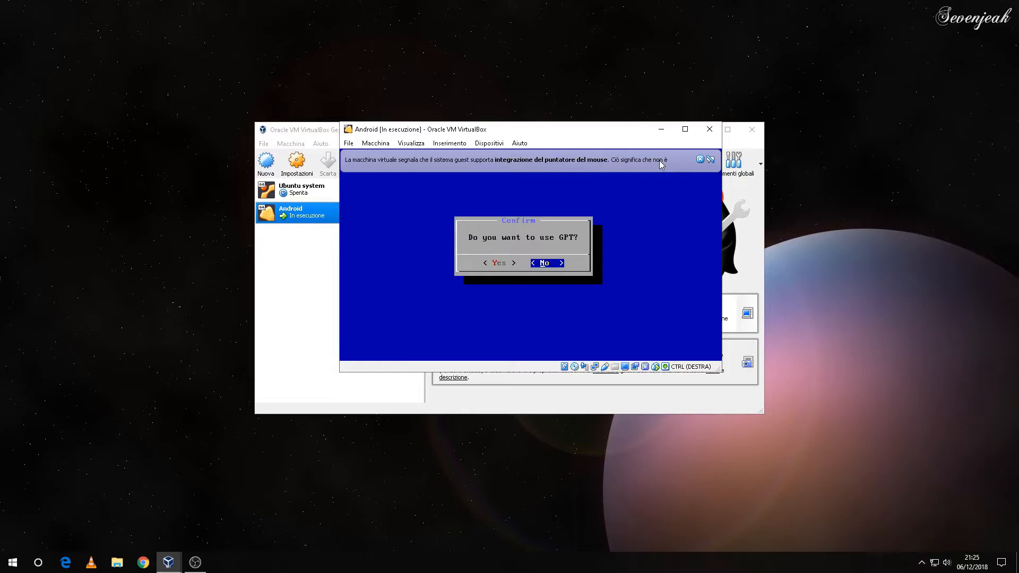
key(Left)
key(Right)
key(Left)
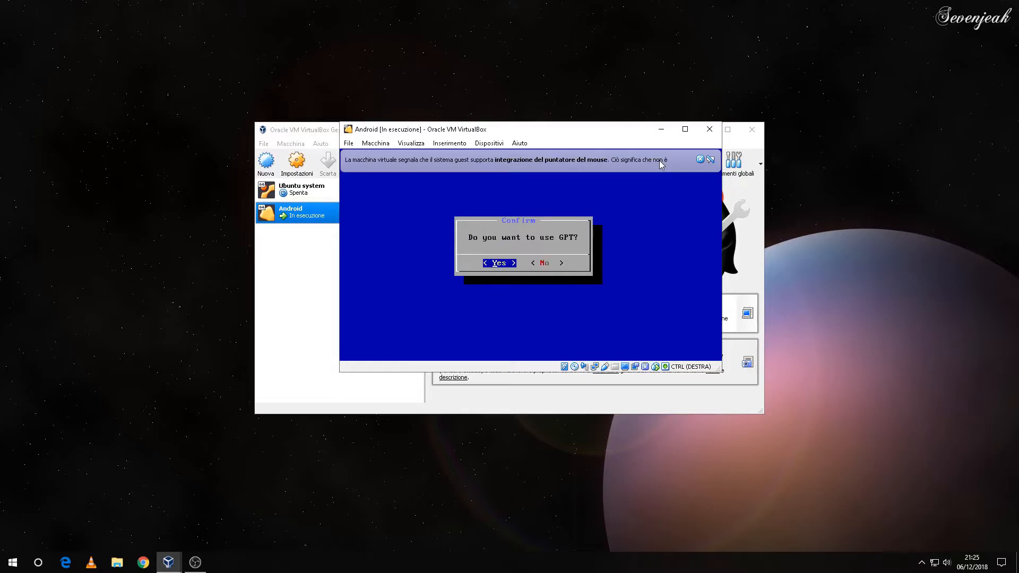
key(Right)
key(Left)
key(Right)
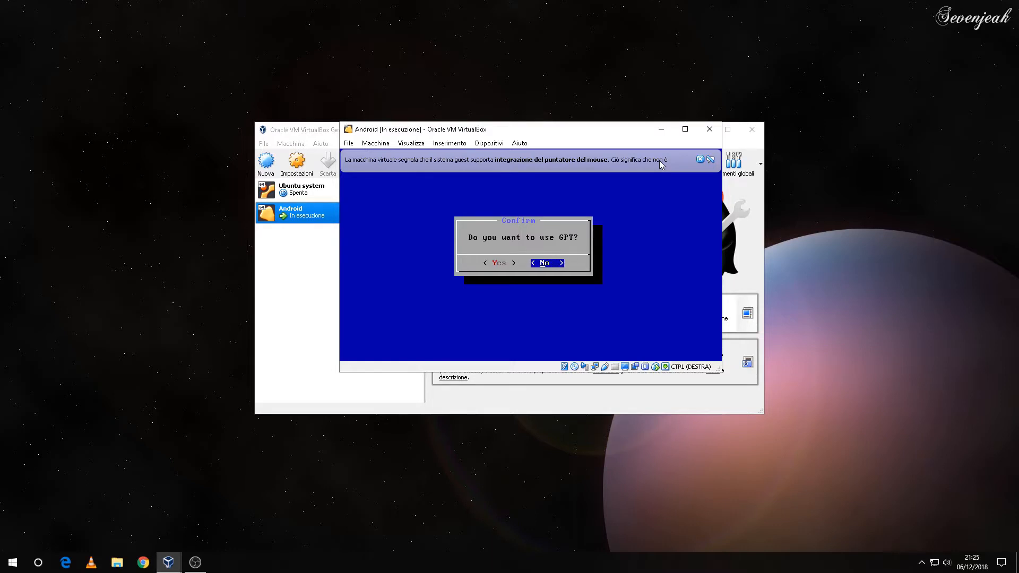
key(Return)
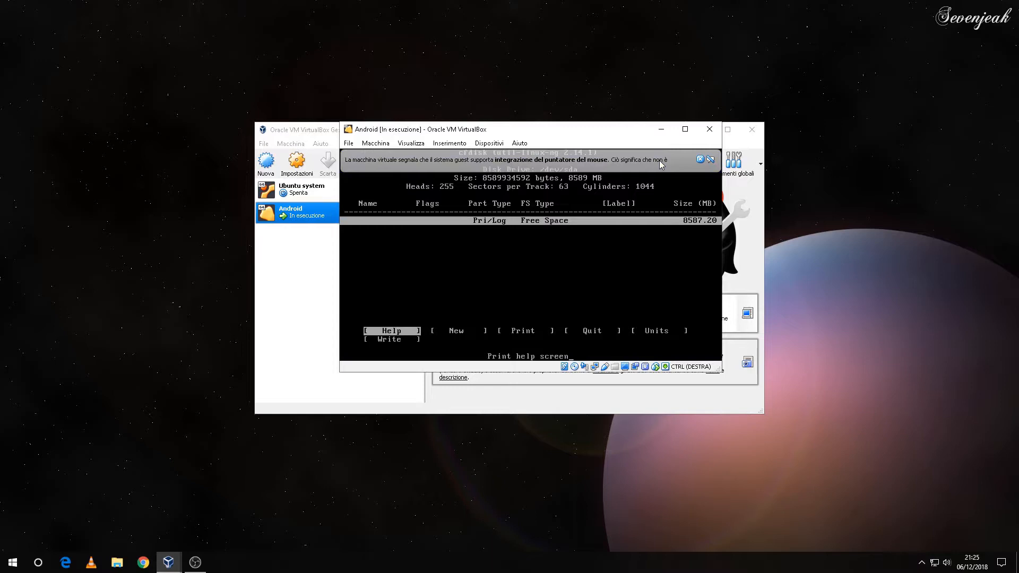
- Create a new primary partition from the free space, using the full 8587.20 MB
key(Right)
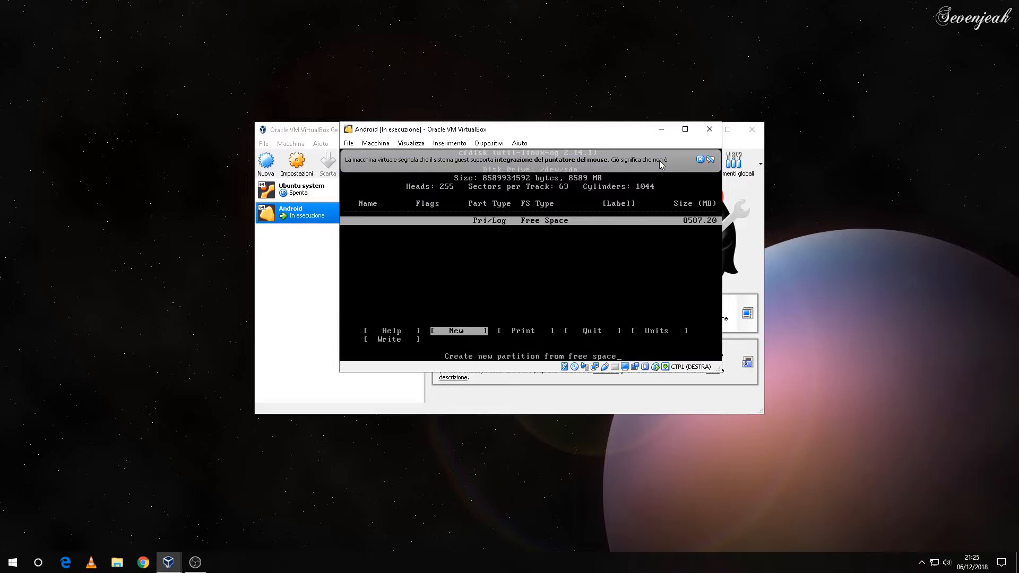
key(Return)
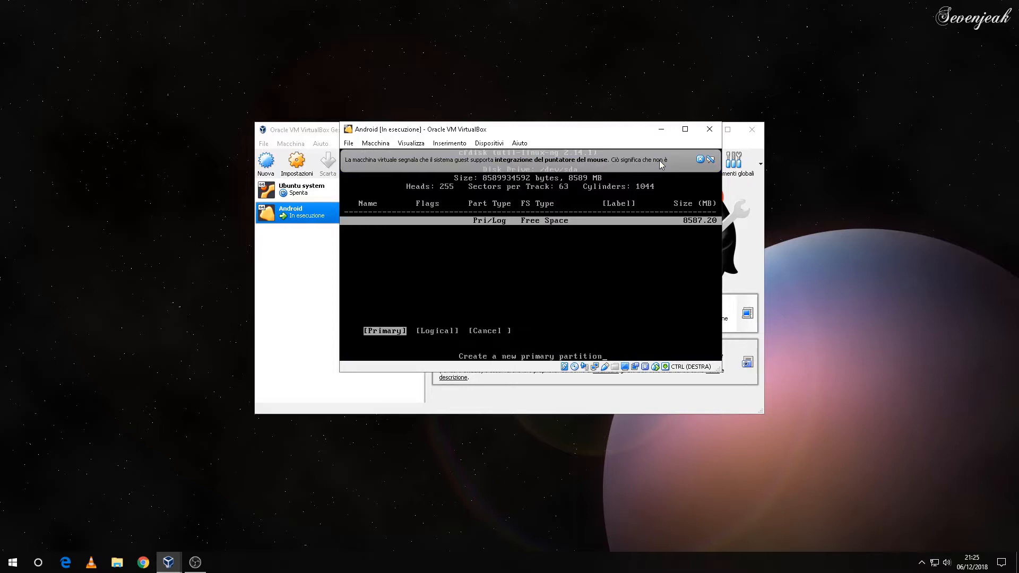
key(Right)
key(Left)
key(Right)
key(Left)
key(Return)
key(Return)
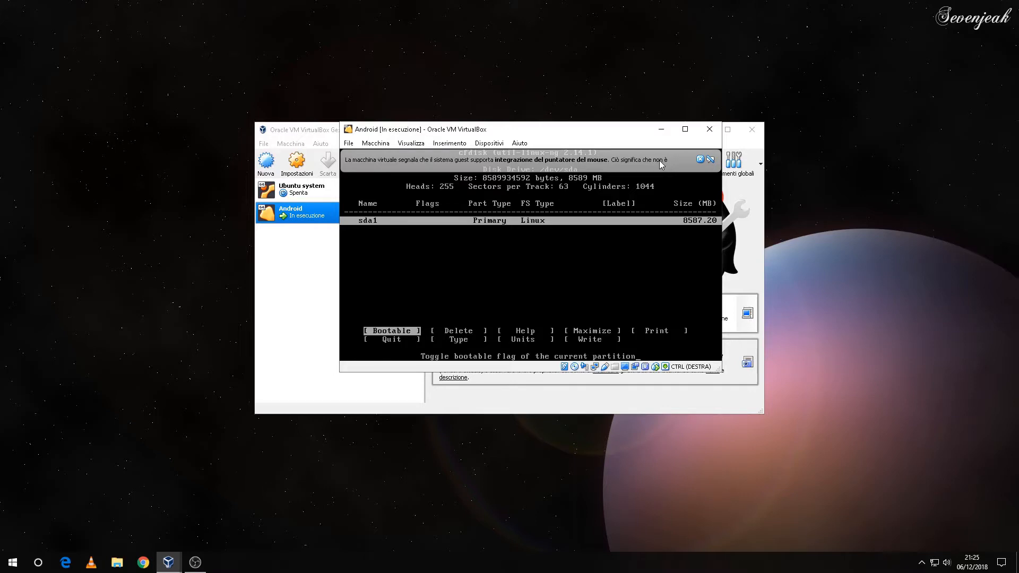
- Flag the new sda1 partition as bootable and write the partition table to disk, confirming with yes
key(Return)
key(Right)
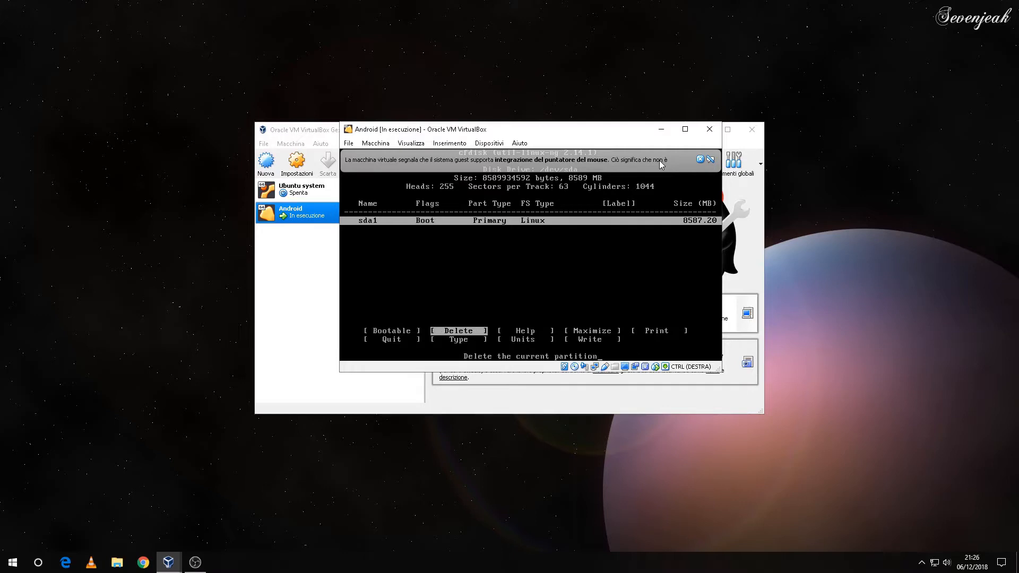
key(Right)
key(Right)
key(Right)
key(Right)
key(Right)
key(Right)
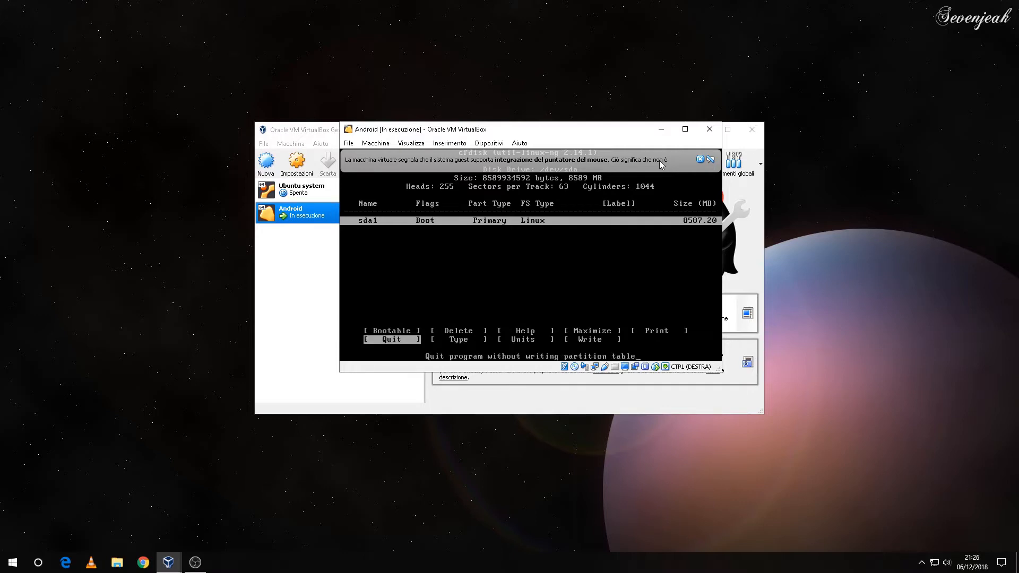
key(Right)
key(Return)
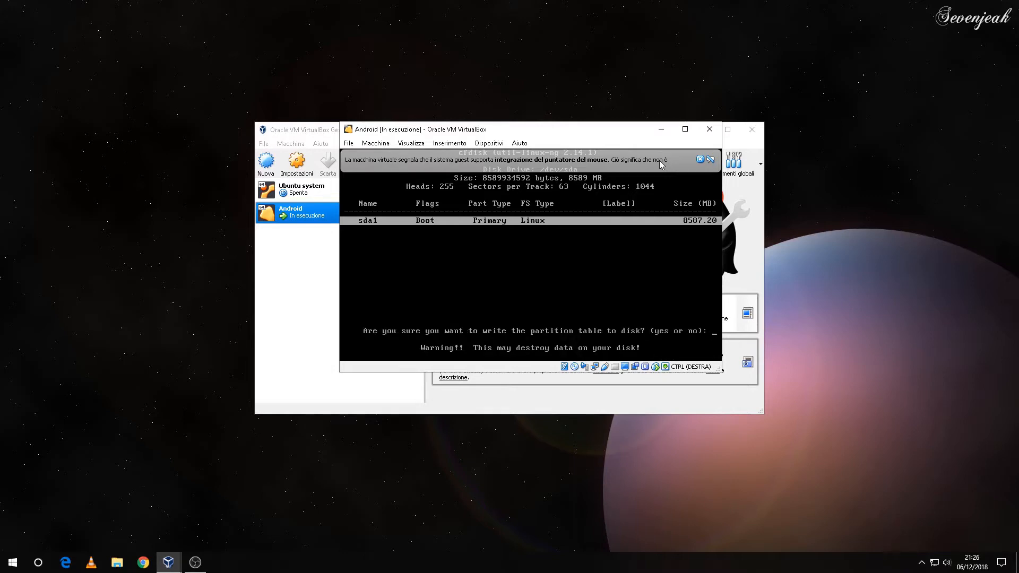
text(ye)
key(Return)
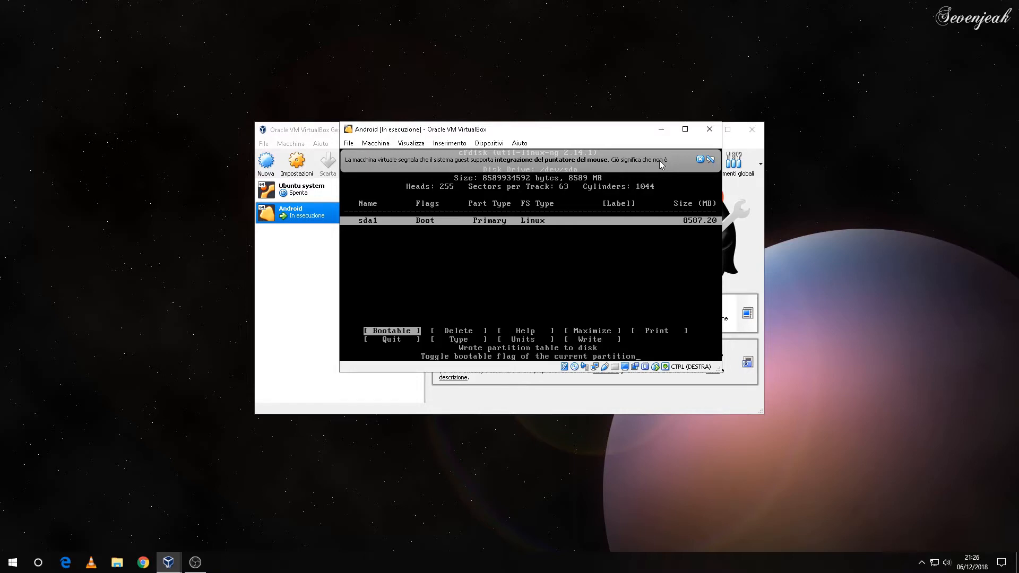
- Quit the partition editor and return to the installer's partition selection
key(Right)
key(Right)
key(Right)
key(Right)
key(Right)
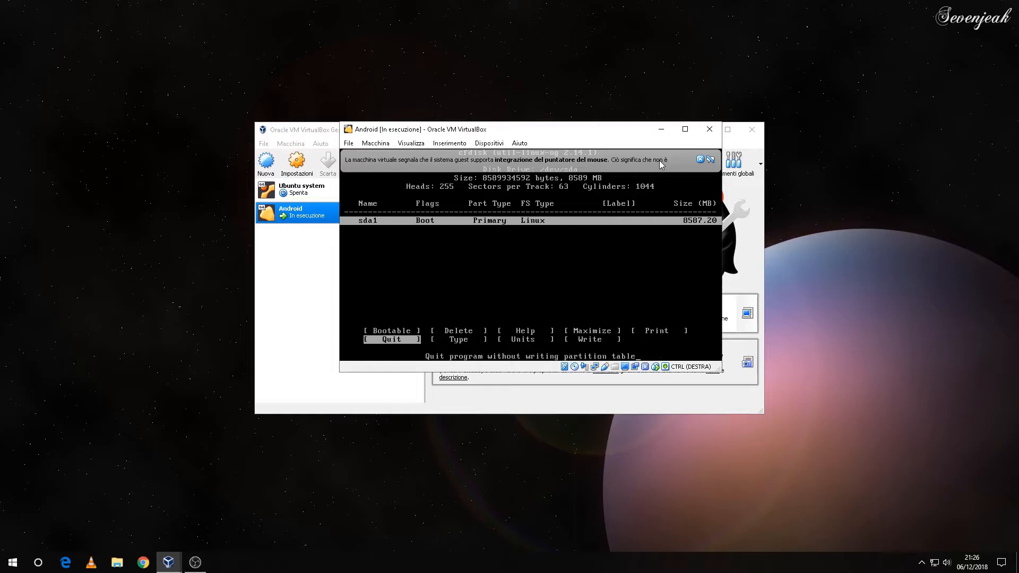
key(Return)
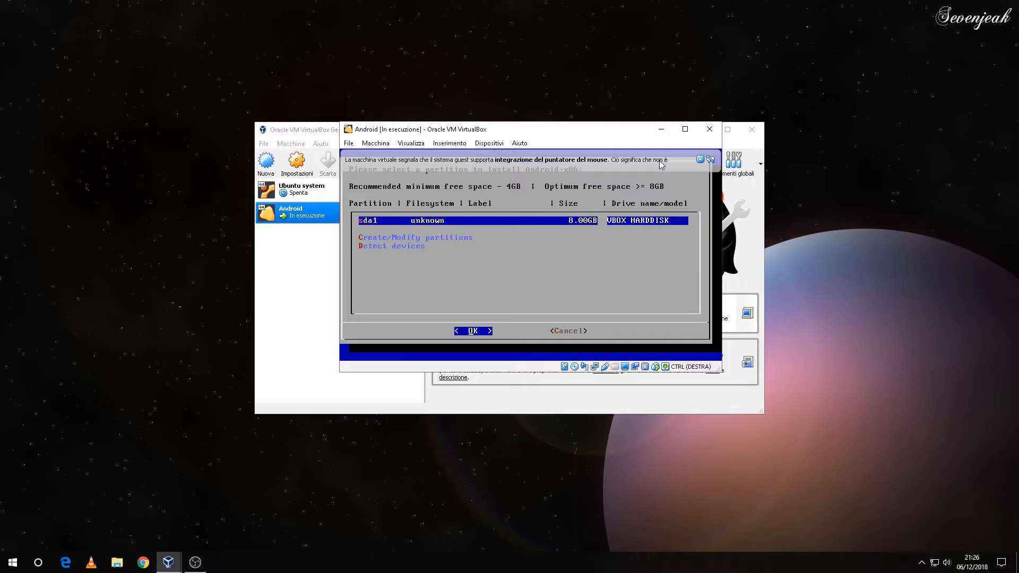
- Choose sda1 as the installation partition and format it as ext4, confirming the loss of its data
key(Return)
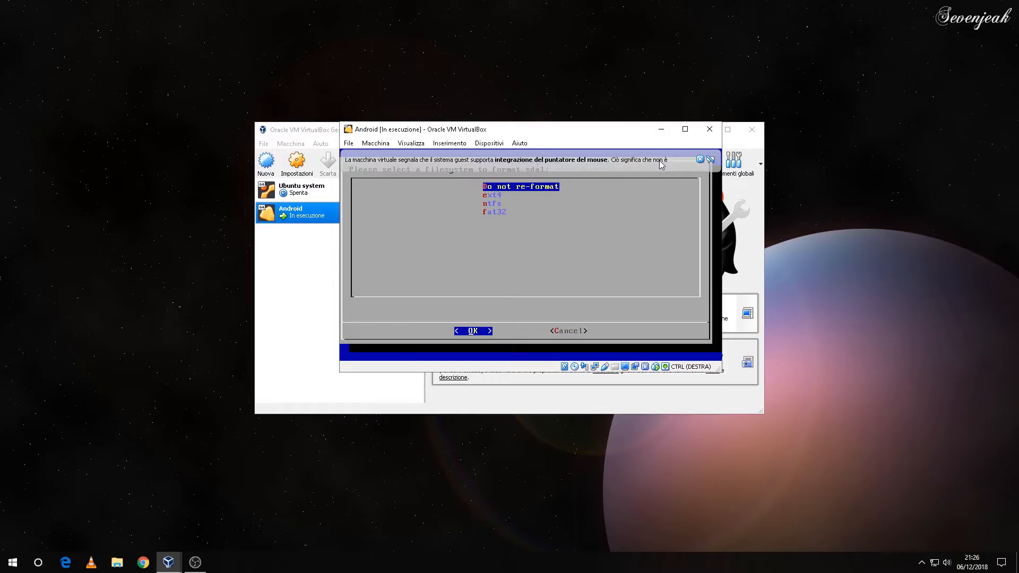
key(Down)
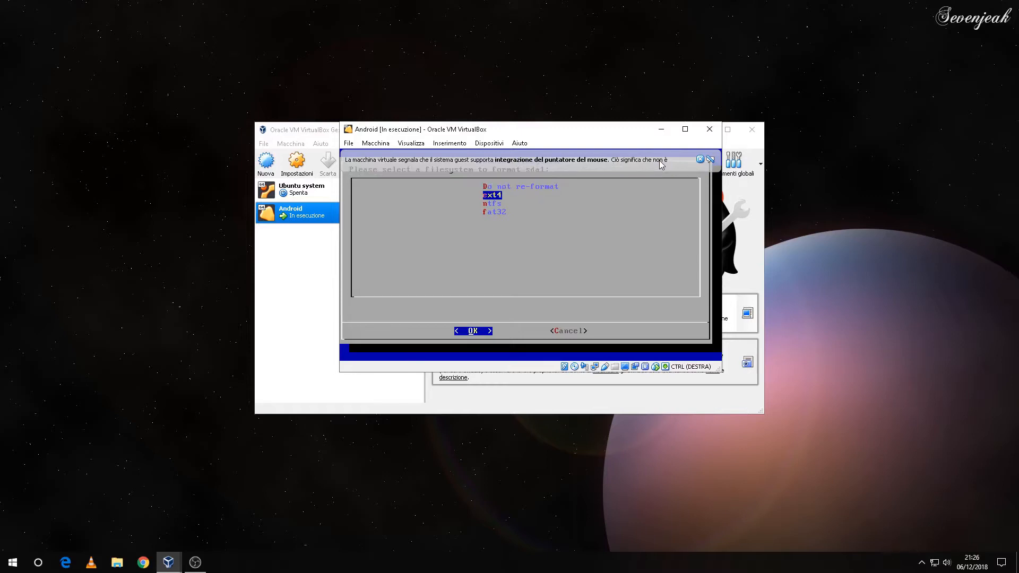
key(Return)
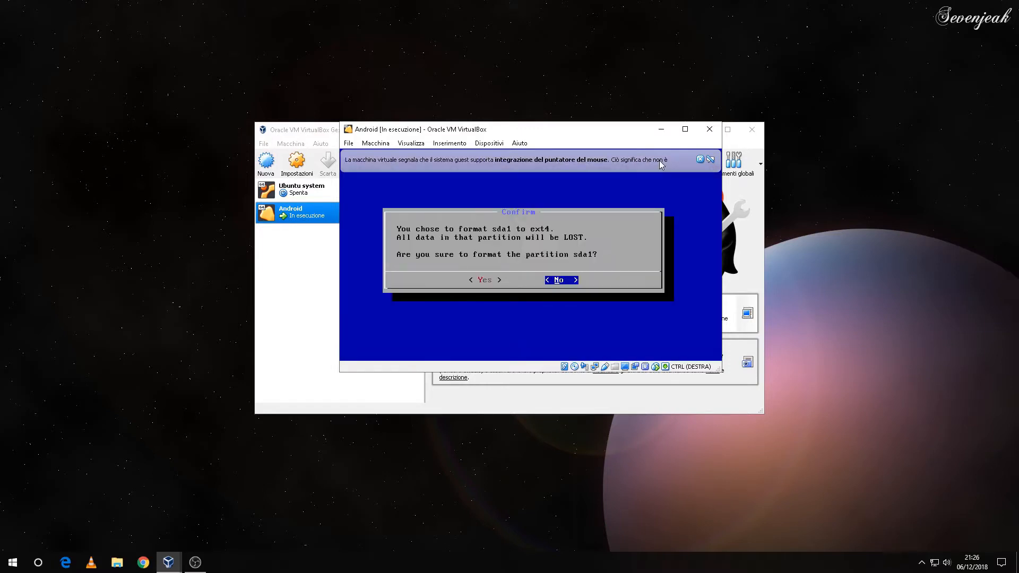
key(Left)
key(Return)
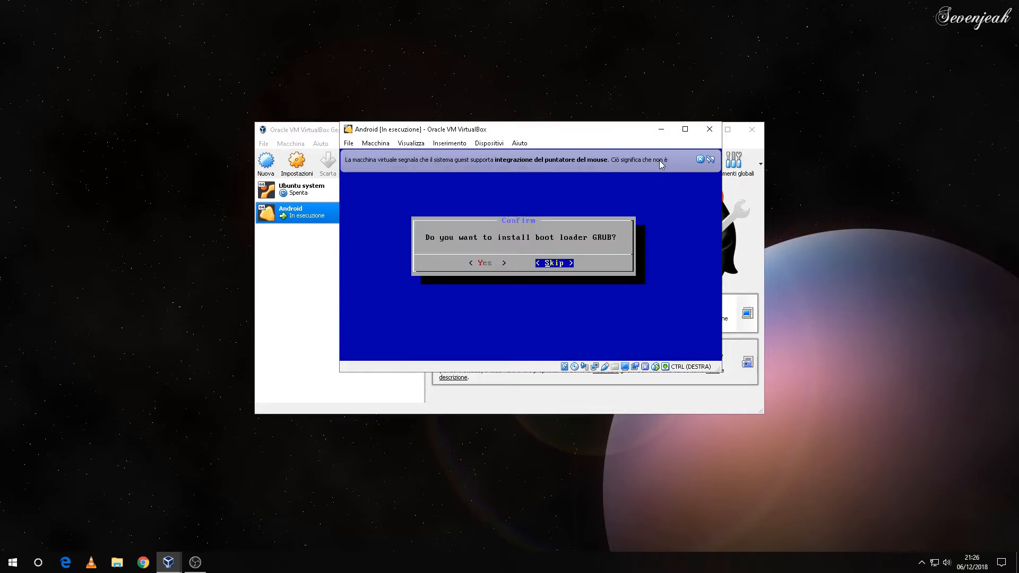
- Install the GRUB boot loader and decline installing the /system directory as read-write
key(Left)
key(Return)
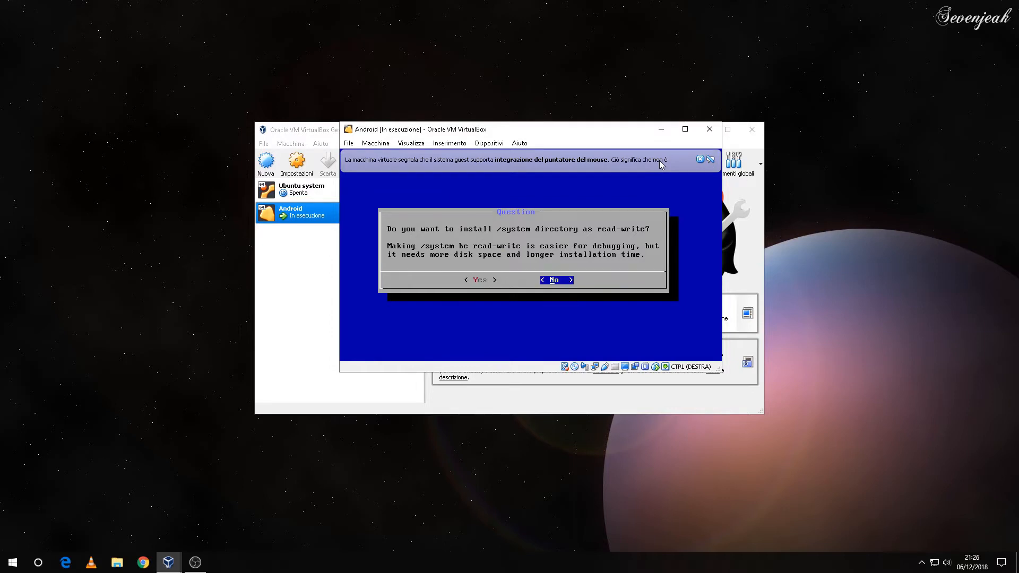
key(Left)
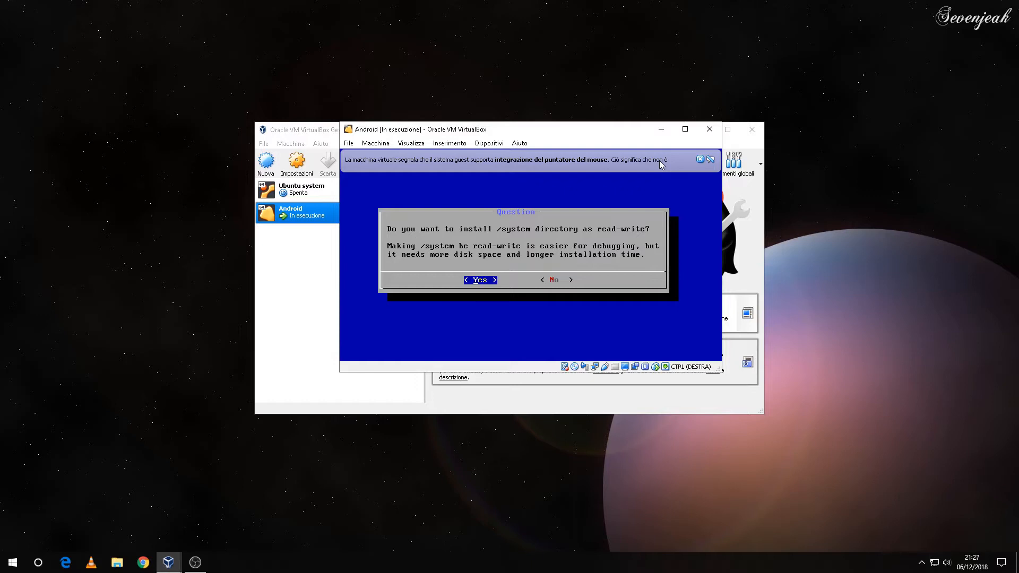
key(Right)
key(Return)
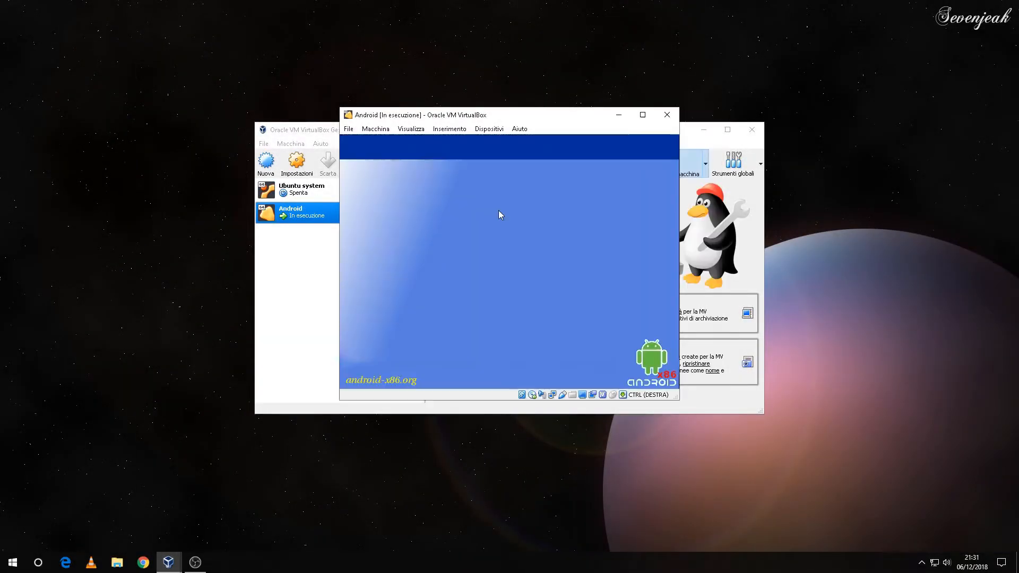
- Remove the android-x86_64-8.1-rc2.iso disc from the machine's virtual optical drive
click(483, 135)
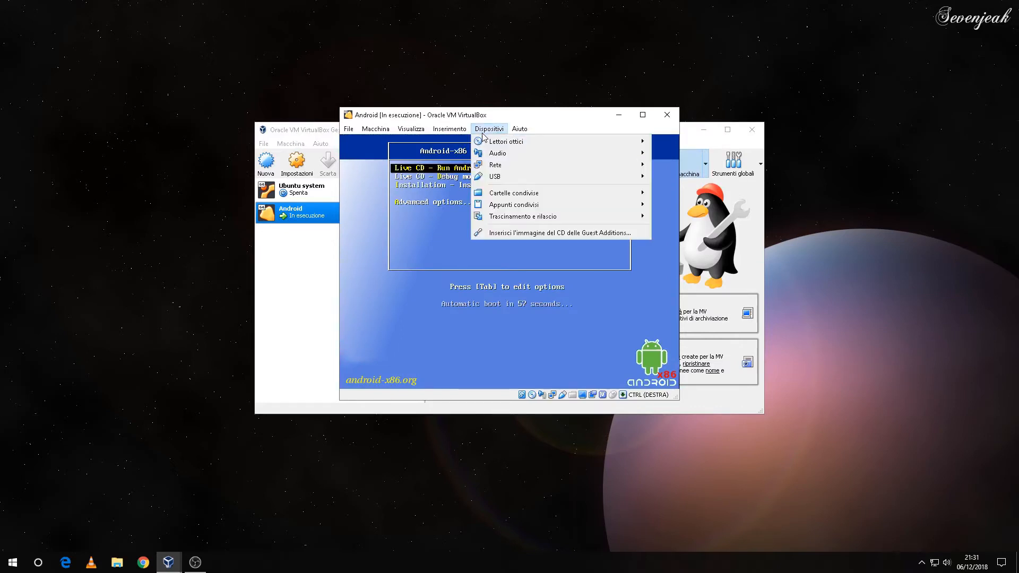
mouse_move(485, 141)
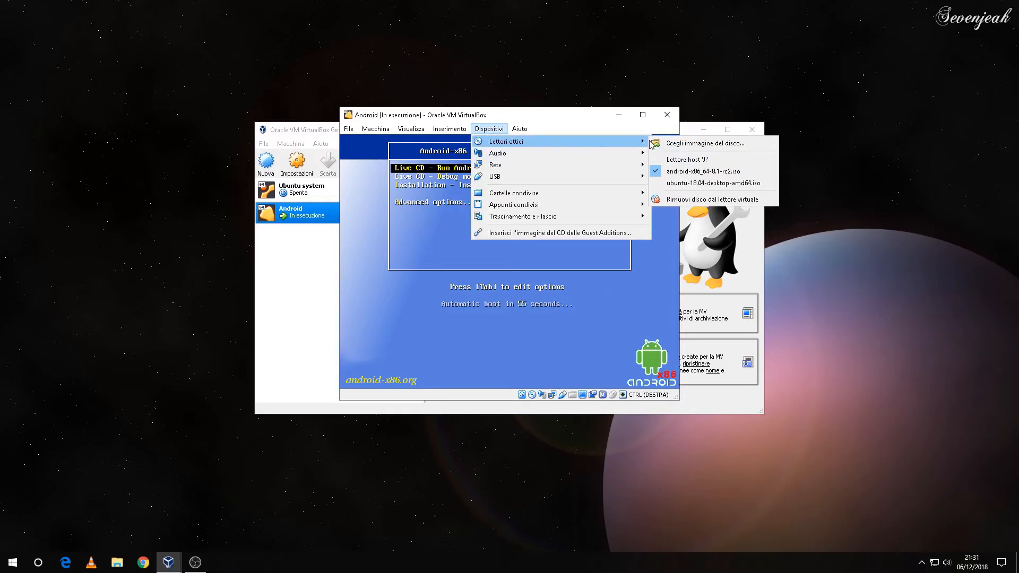
click(677, 200)
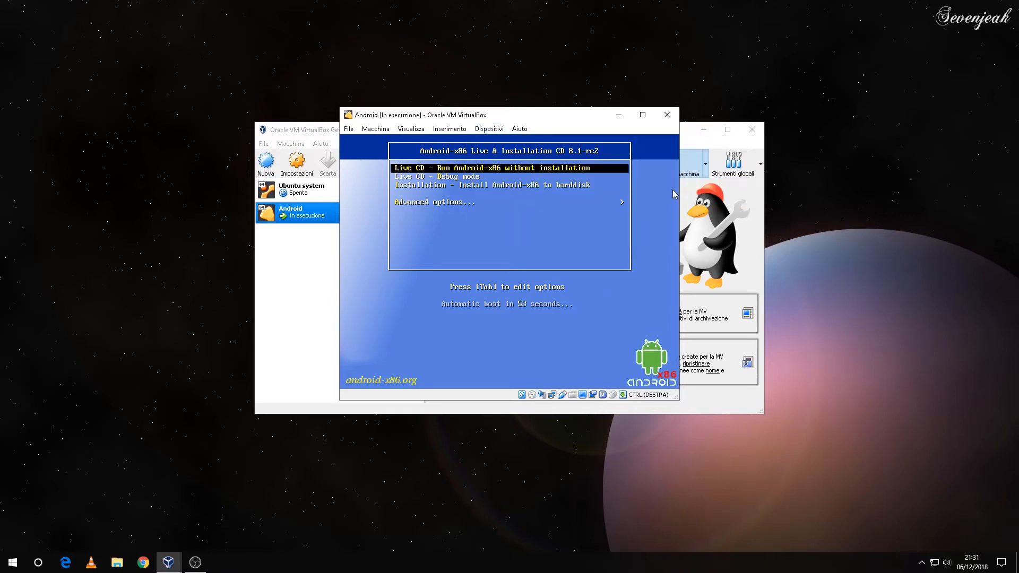
- Reset the virtual machine and boot the standard Android-x86 8.1-rc2 entry from the GRUB menu
click(366, 129)
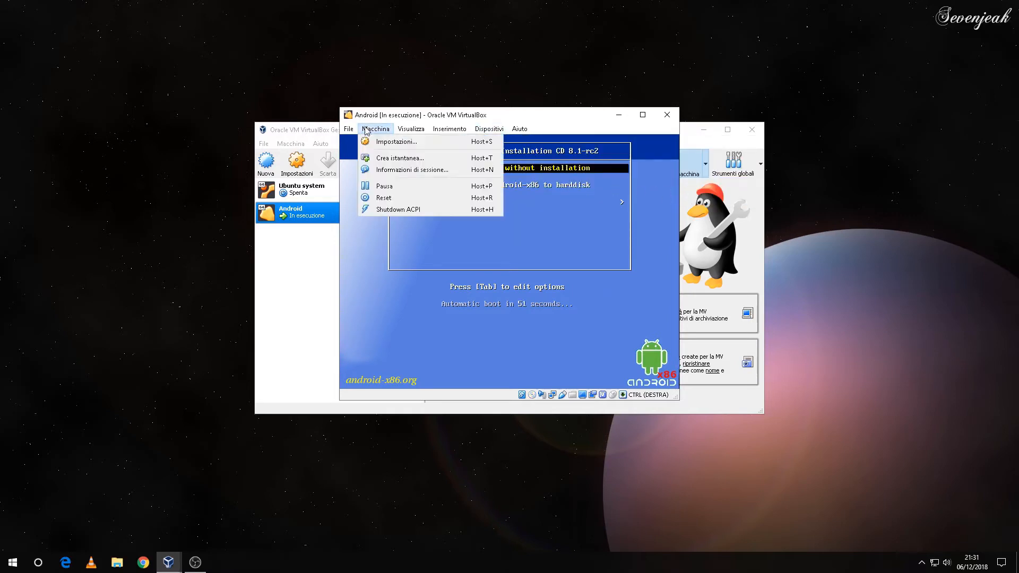
click(384, 197)
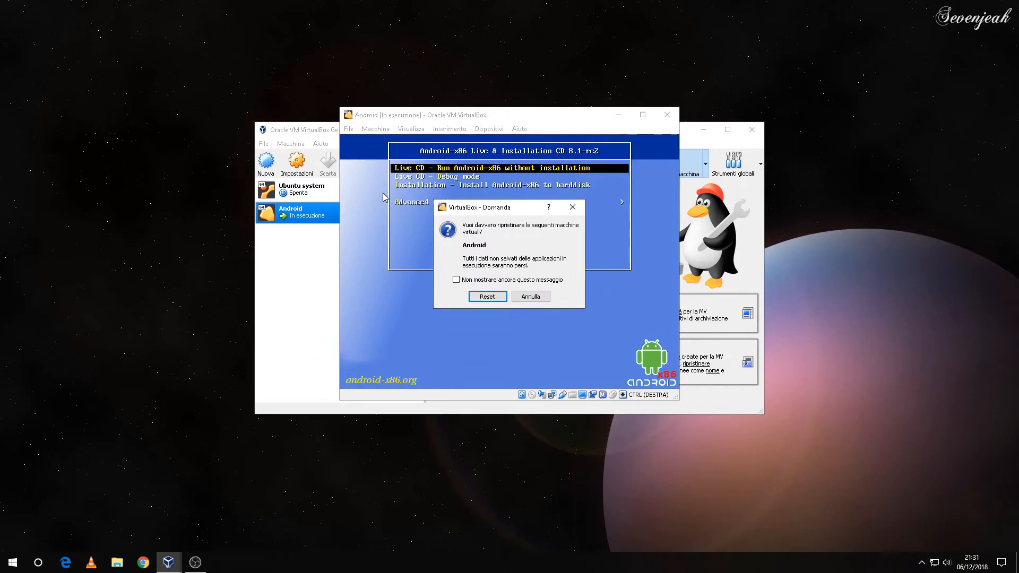
click(483, 298)
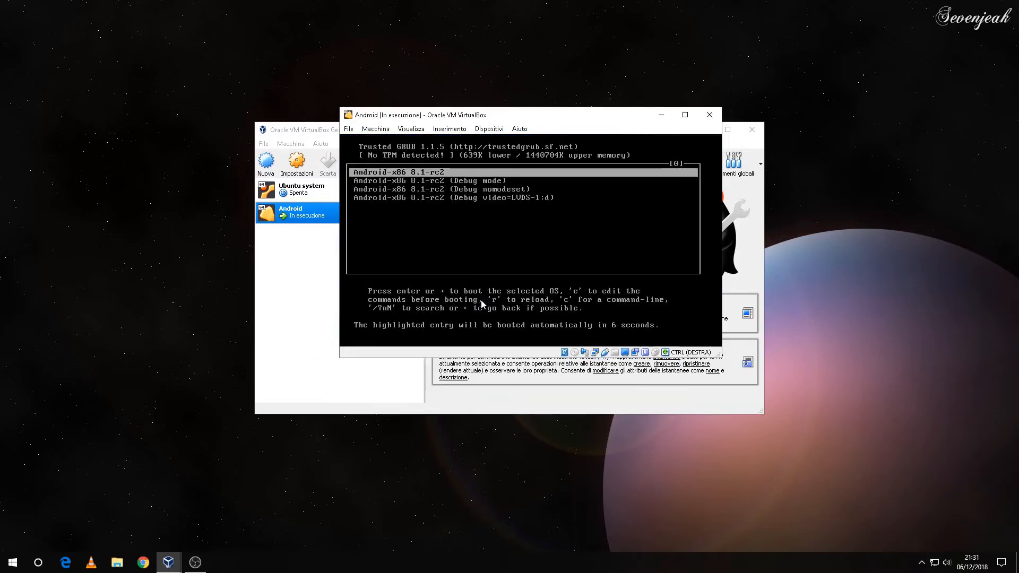
key(Return)
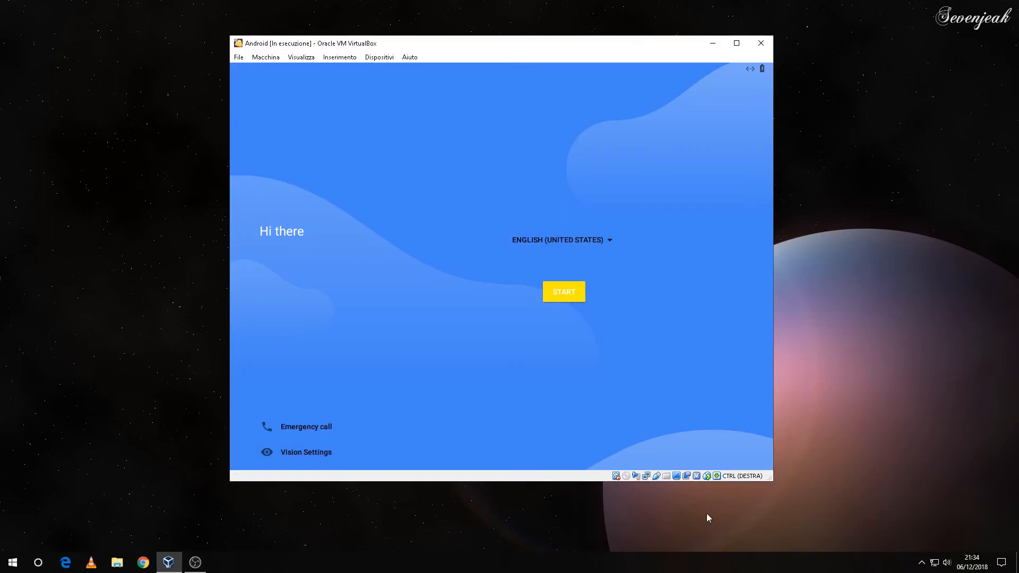
- Turn off mouse integration for the virtual machine and let the Android screen capture the pointer
right_click(707, 477)
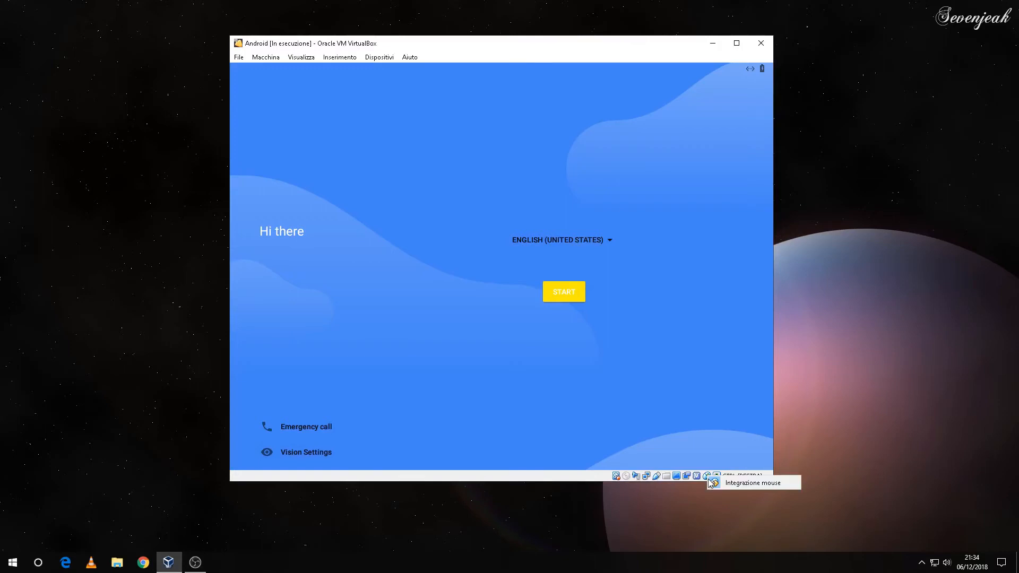
click(715, 484)
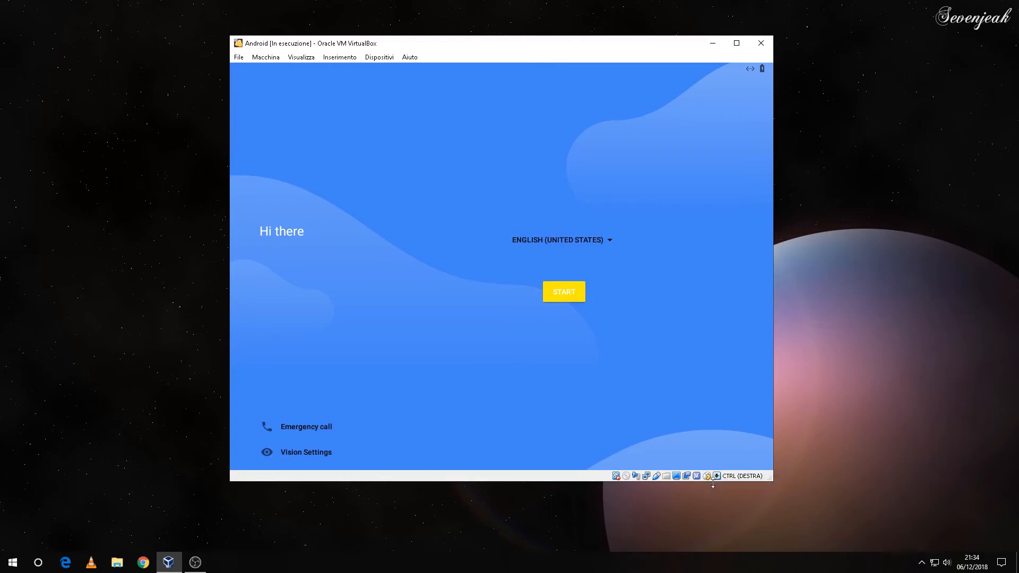
click(620, 349)
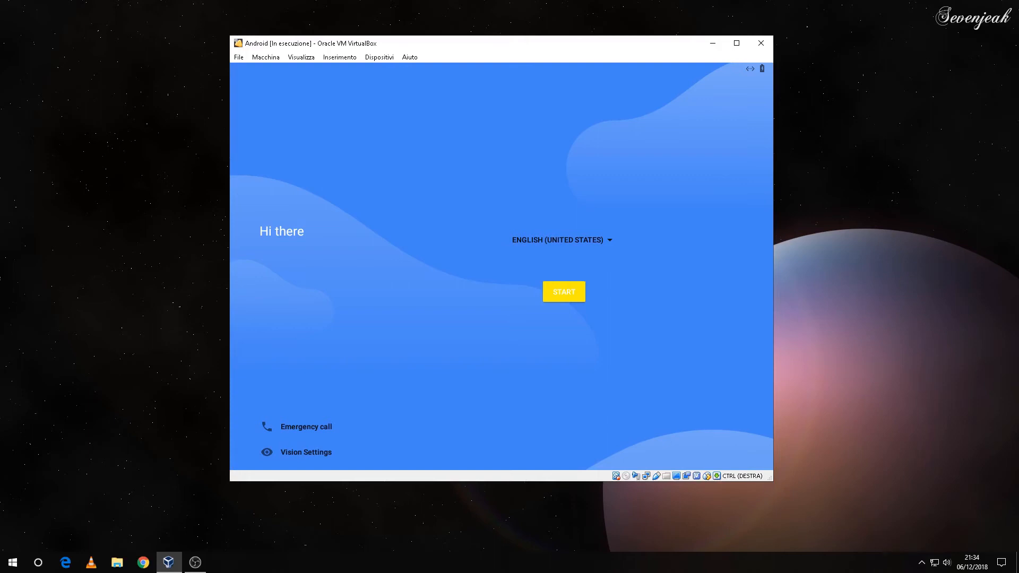